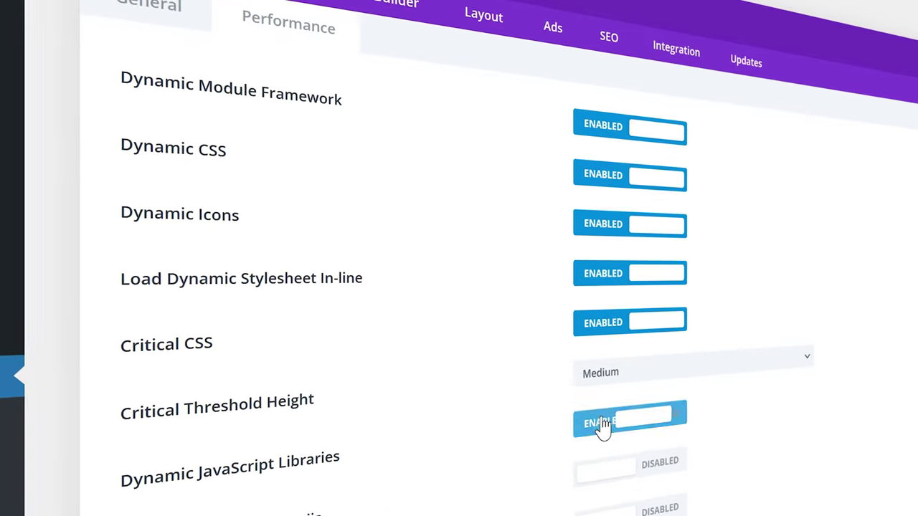
# - Enable the remaining Divi performance options below Dynamic JavaScript Libraries
pyautogui.click(624, 459)
pyautogui.click(633, 308)
pyautogui.click(633, 358)
pyautogui.click(633, 407)
pyautogui.scroll(-3, 476, 395)
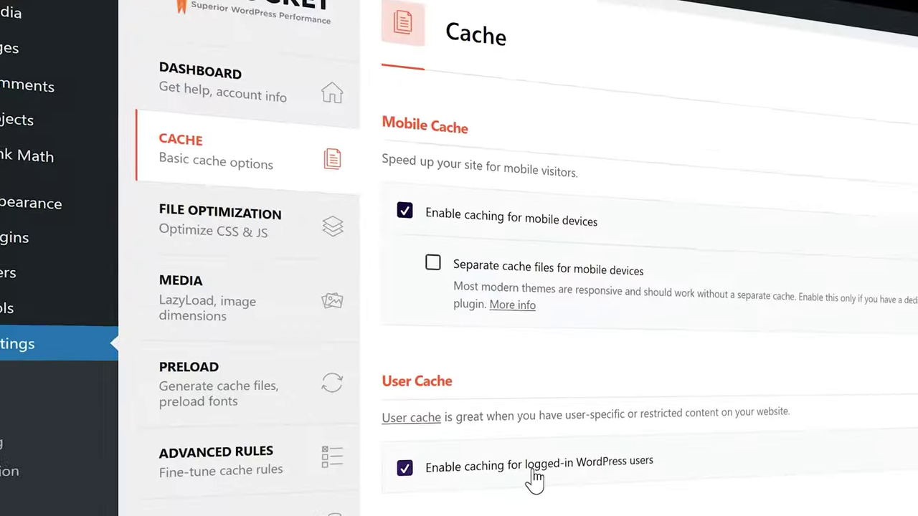
# - In WP Rocket's file optimization settings, activate minifying and combining of the CSS files
pyautogui.click(215, 205)
pyautogui.click(461, 139)
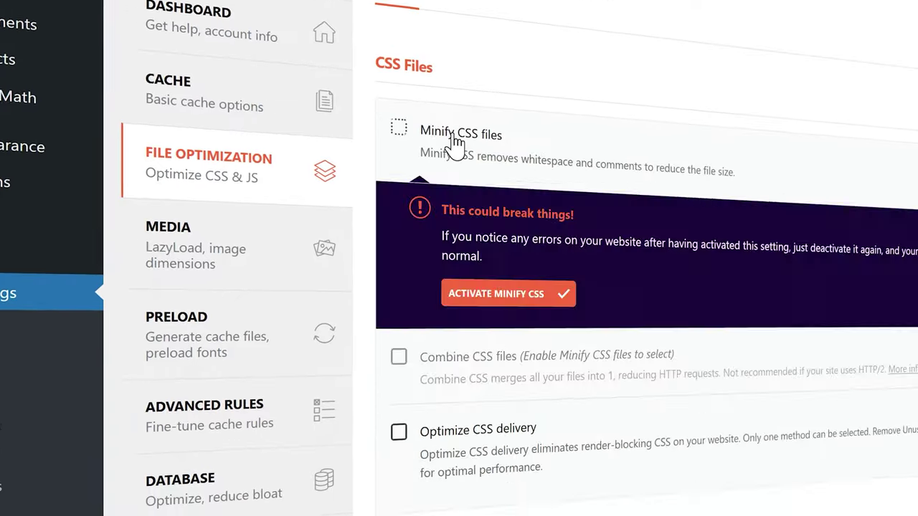
pyautogui.click(504, 291)
pyautogui.click(459, 188)
pyautogui.click(511, 324)
# - Activate minification of JavaScript files in WP Rocket and select combining the JavaScript files
pyautogui.scroll(-10, 495, 480)
pyautogui.click(458, 208)
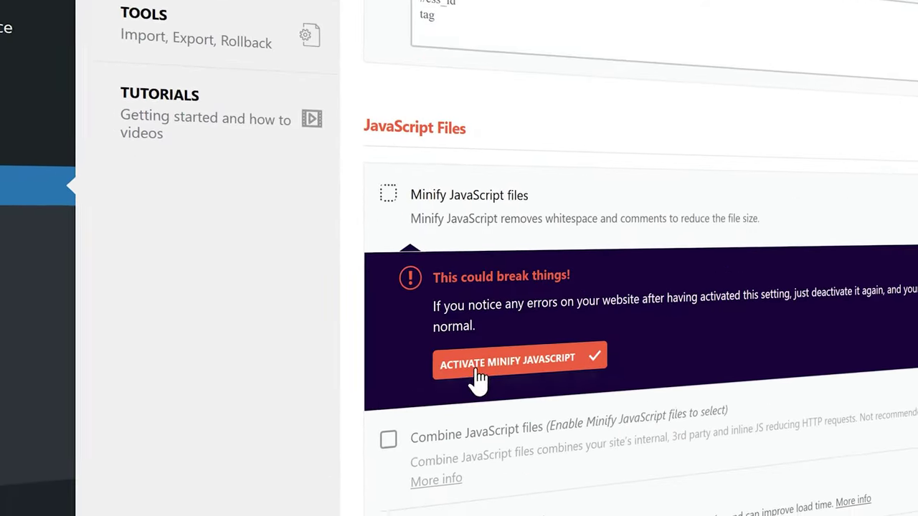
pyautogui.click(518, 337)
pyautogui.click(453, 232)
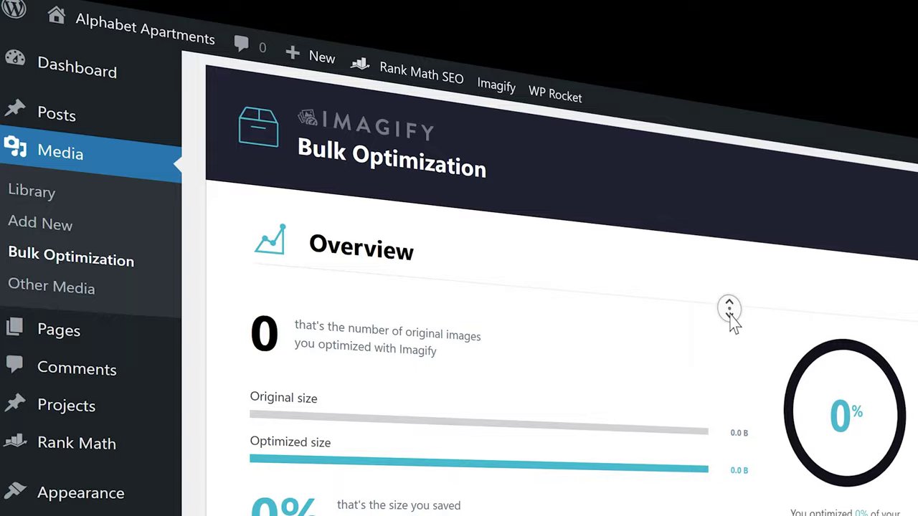
# - Look over the Imagify bulk optimization overview and the Alphabet Apartments homepage
pyautogui.scroll(-2, 732, 319)
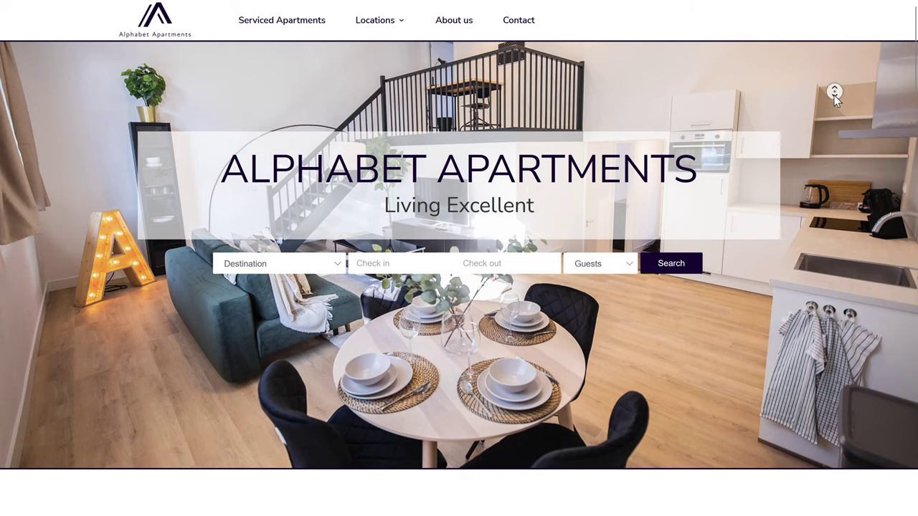
pyautogui.scroll(-2, 833, 95)
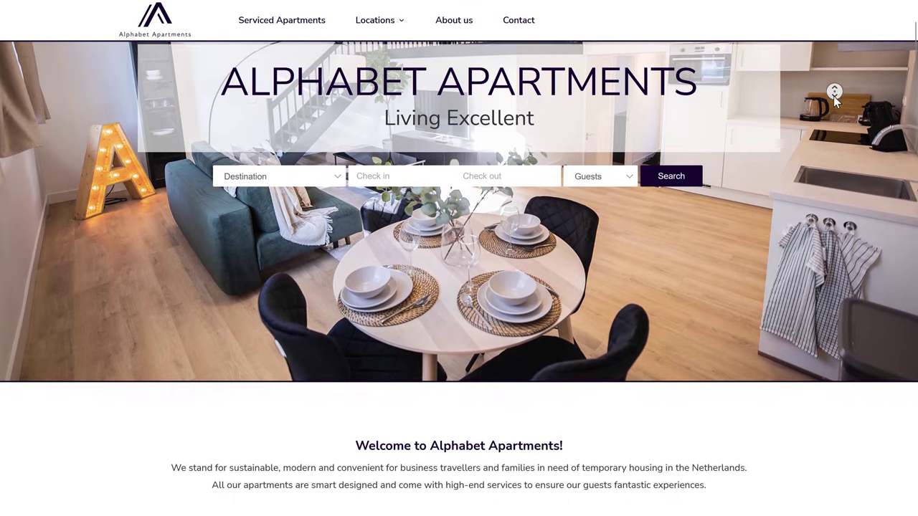
pyautogui.middleClick(833, 96)
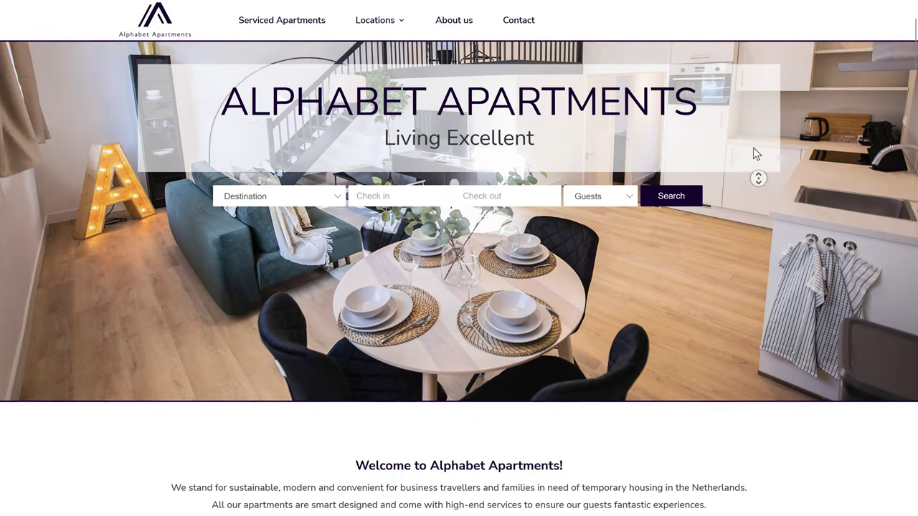
pyautogui.middleClick(407, 188)
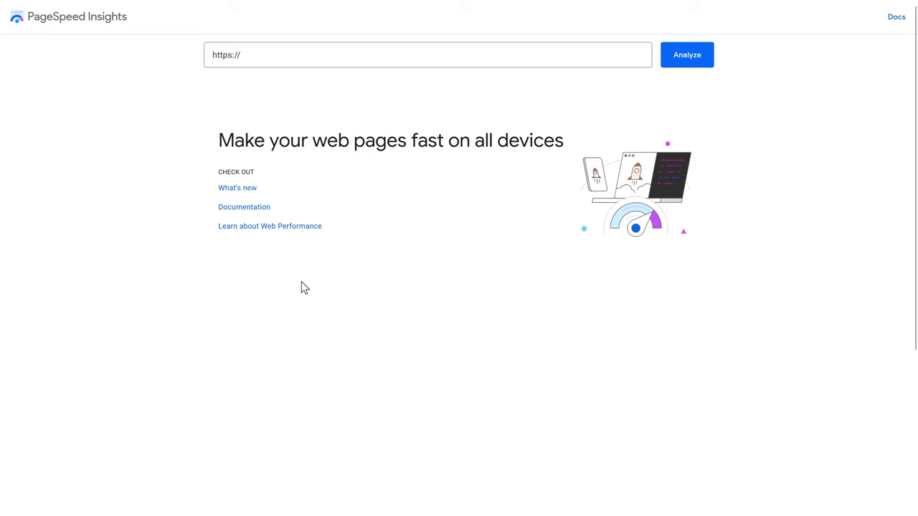
pyautogui.moveTo(241, 55); pyautogui.dragTo(220, 54)
pyautogui.rightClick(227, 55)
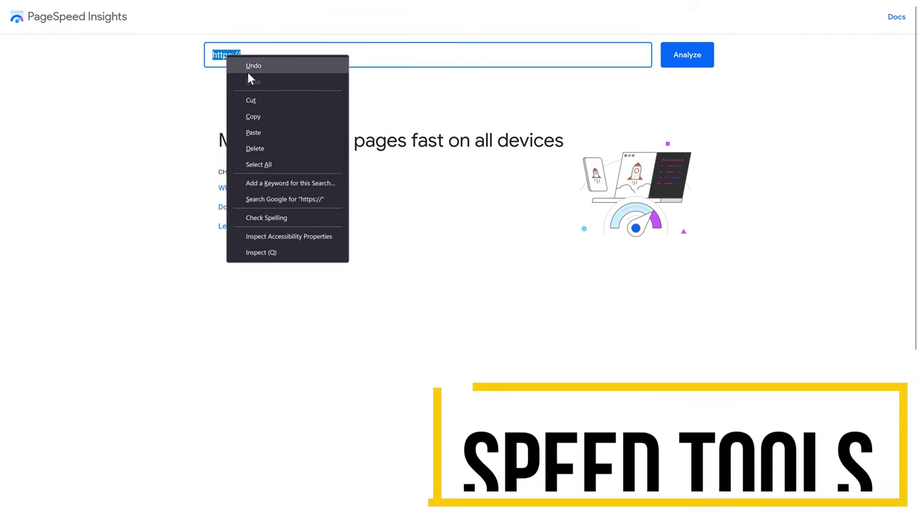
pyautogui.click(256, 132)
pyautogui.click(681, 65)
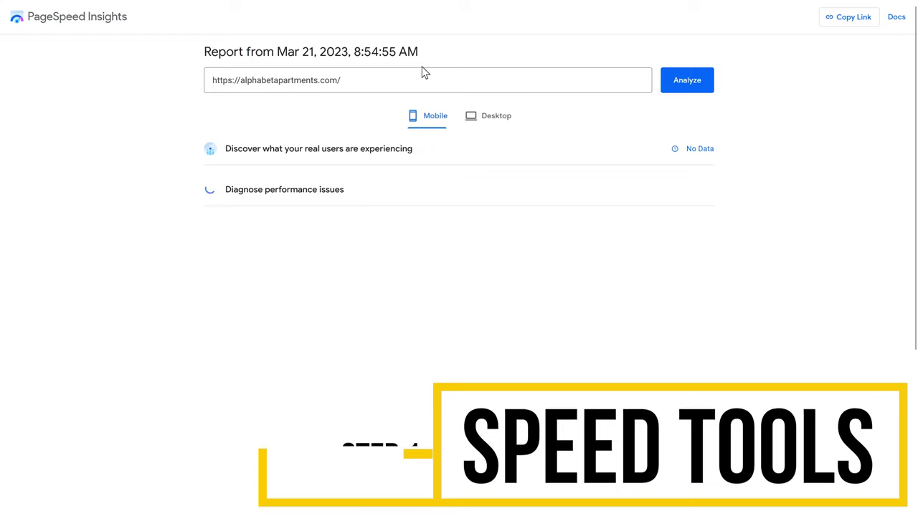
# - Switch to GTmetrix and test the loading speed of the Alphabet Apartments site using the copied URL
pyautogui.moveTo(326, 5)
pyautogui.click(438, 11)
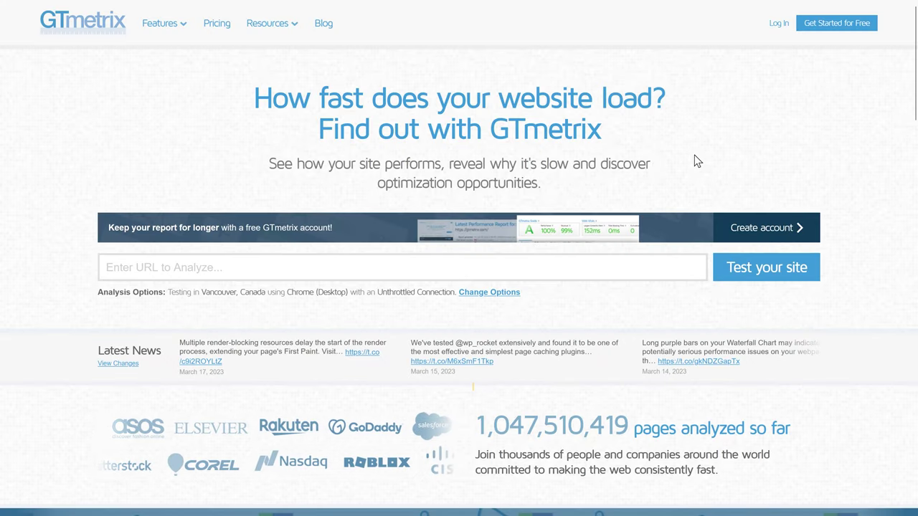
pyautogui.click(128, 265)
pyautogui.rightClick(131, 272)
pyautogui.click(143, 346)
pyautogui.click(754, 276)
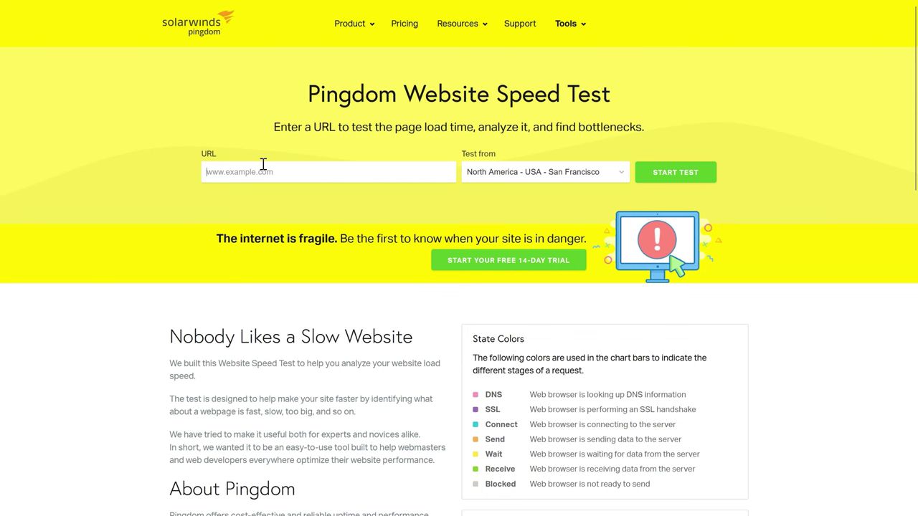
pyautogui.rightClick(249, 173)
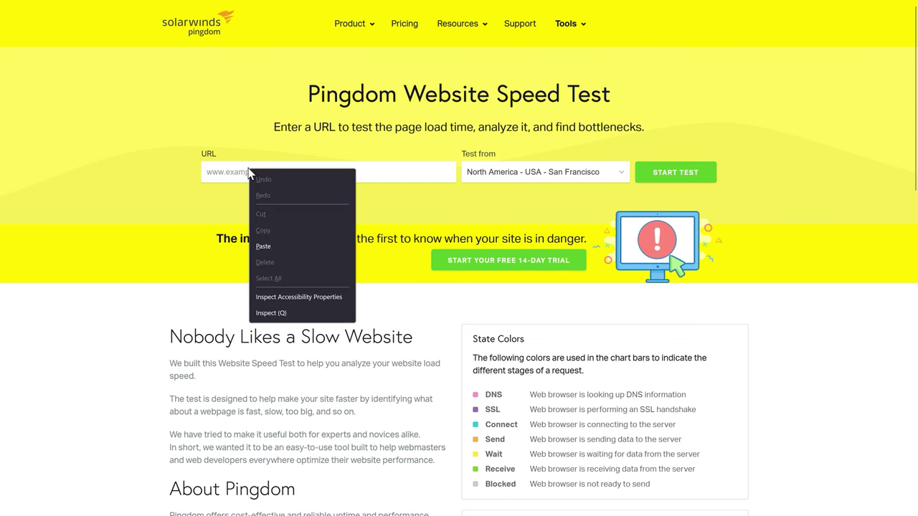
pyautogui.click(290, 246)
pyautogui.click(551, 180)
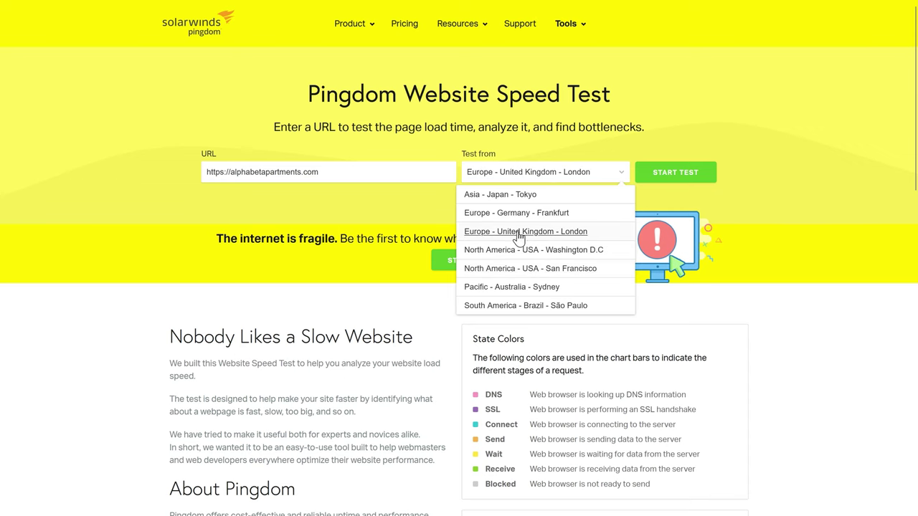
pyautogui.click(588, 213)
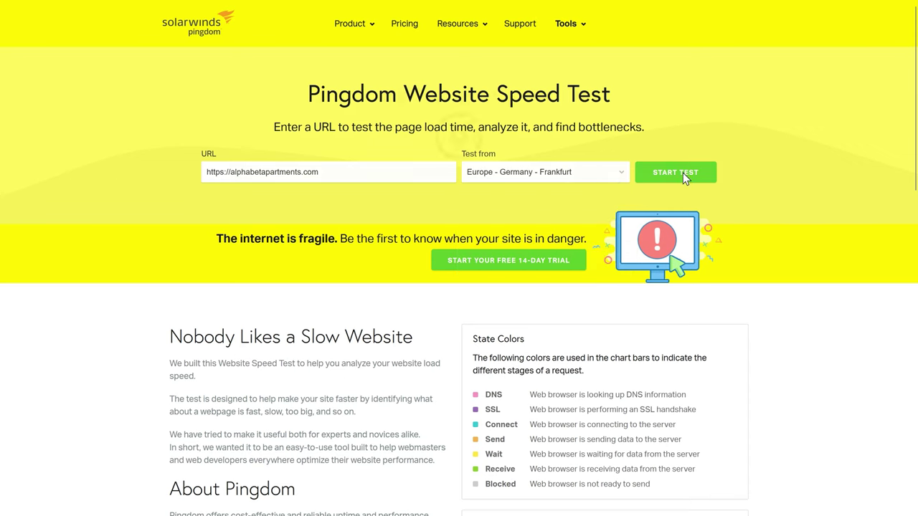
pyautogui.click(677, 174)
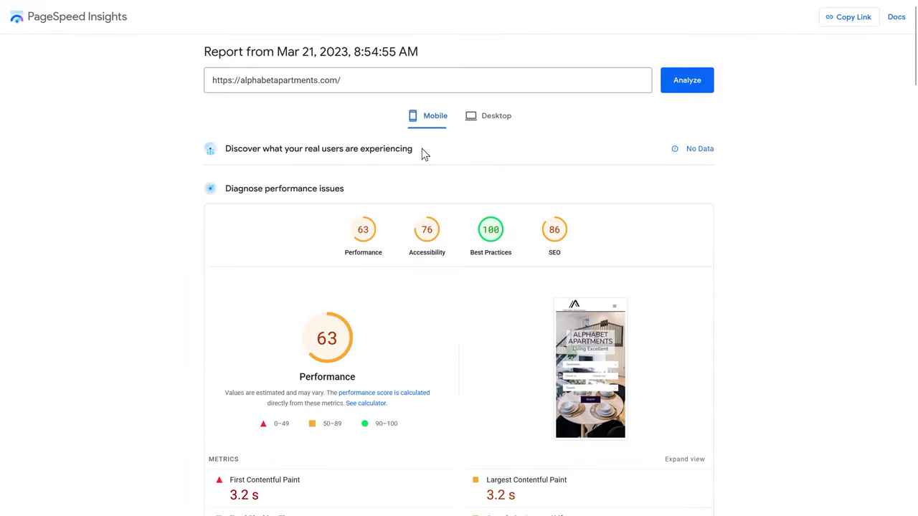
# - View the desktop results of the PageSpeed Insights report
pyautogui.click(488, 122)
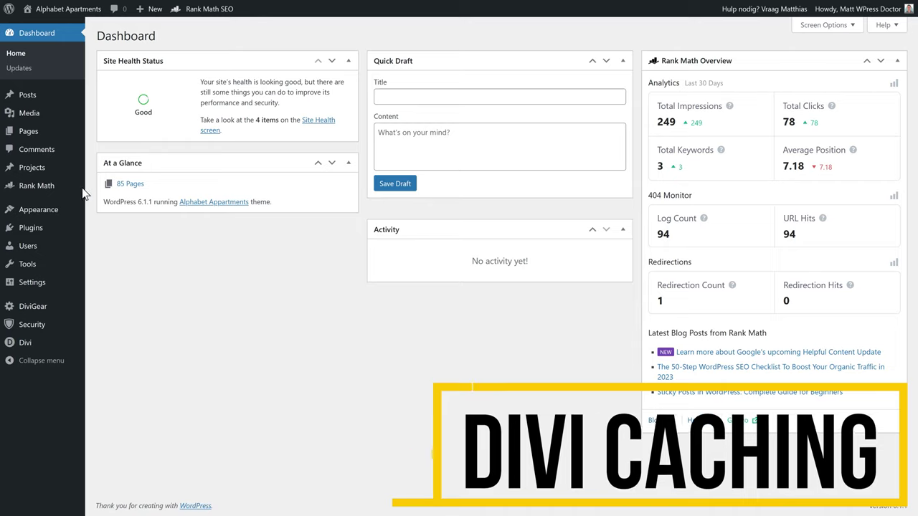
# - In the performance settings of Divi Theme Options, enable Dynamic Module Framework, Dynamic CSS and Critical CSS
pyautogui.moveTo(31, 341)
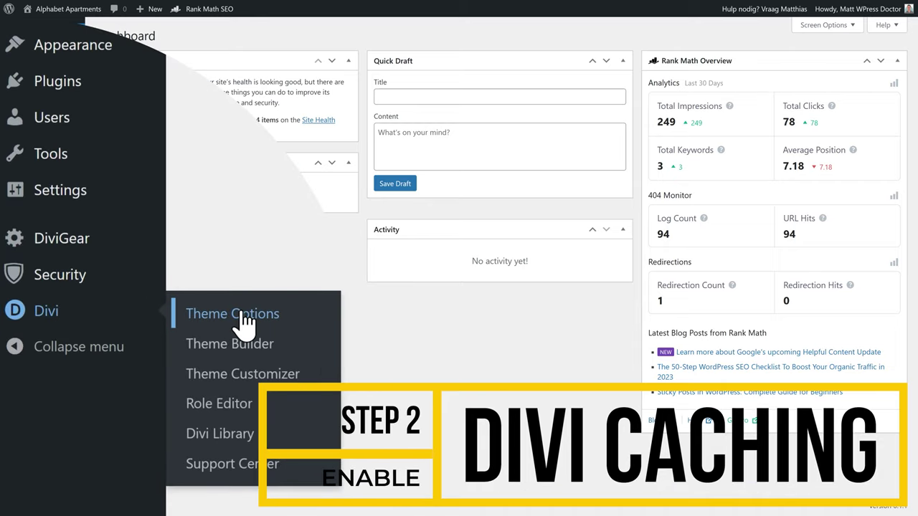
pyautogui.click(244, 320)
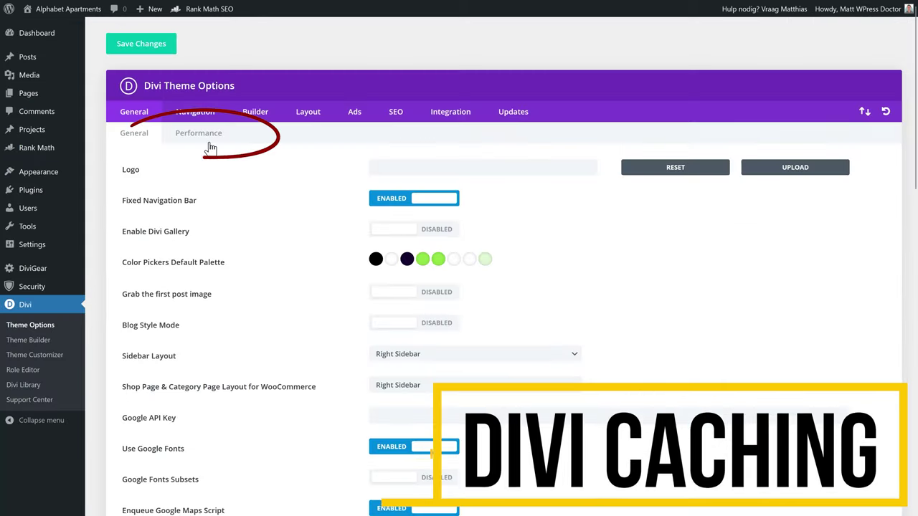
pyautogui.click(199, 138)
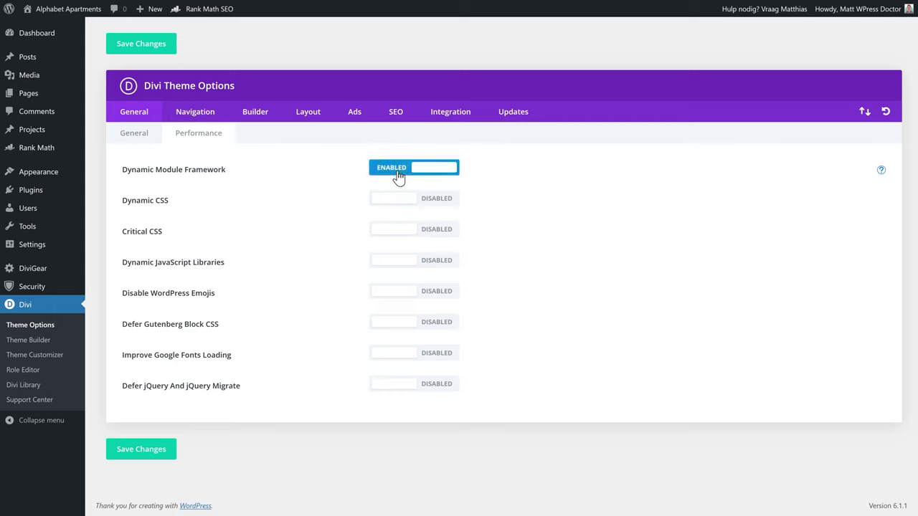
pyautogui.click(384, 198)
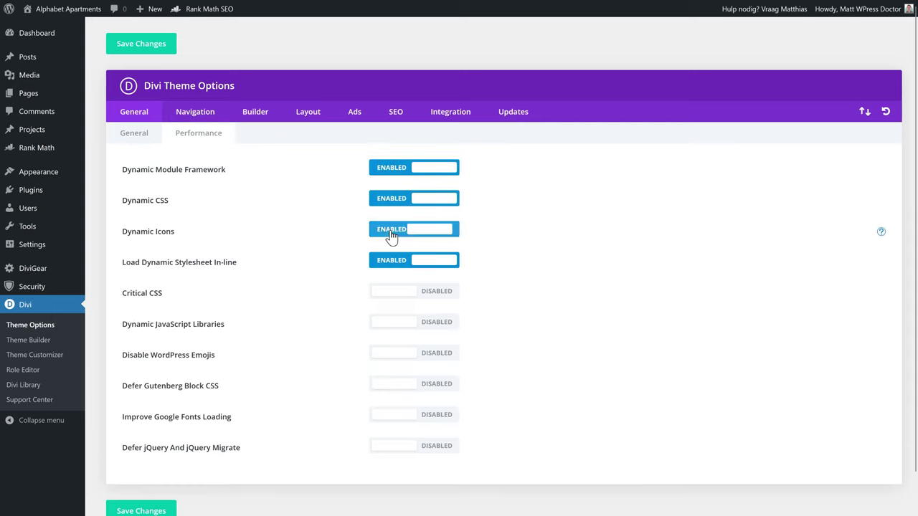
pyautogui.click(385, 294)
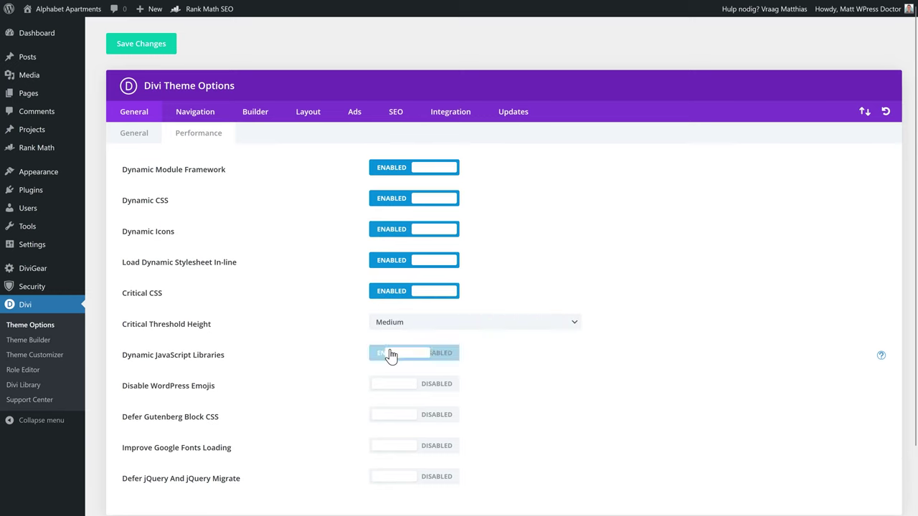
# - Enable the remaining performance options through Defer Additional Third Party Scripts and save the theme options
pyautogui.click(398, 447)
pyautogui.scroll(-3, 318, 356)
pyautogui.click(399, 407)
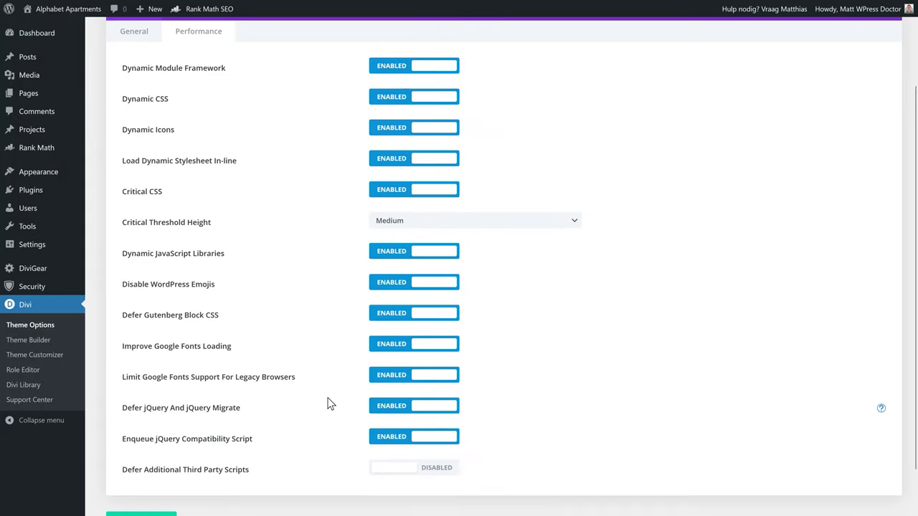
pyautogui.middleClick(330, 400)
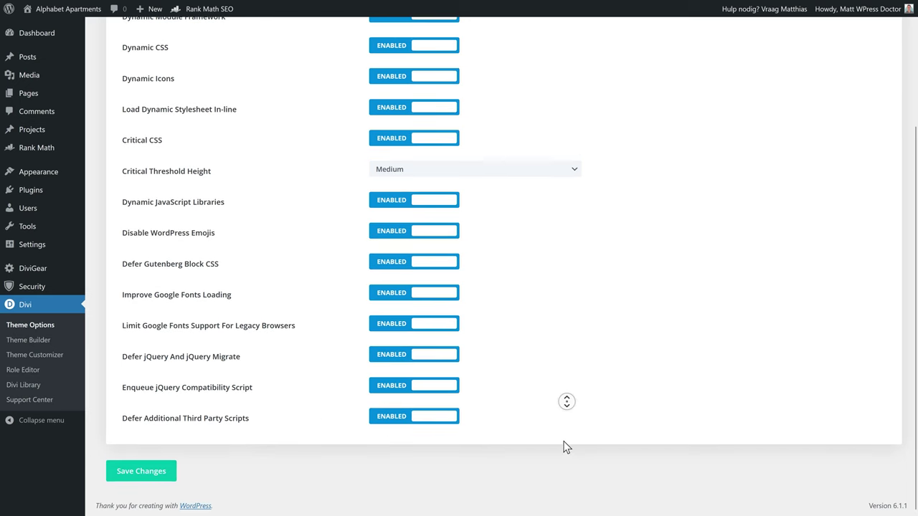
pyautogui.click(566, 445)
pyautogui.click(142, 472)
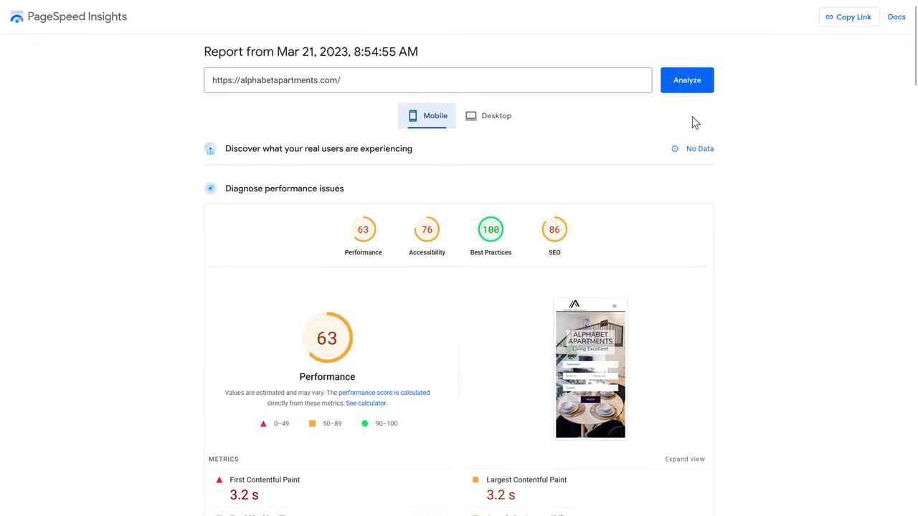
pyautogui.click(687, 90)
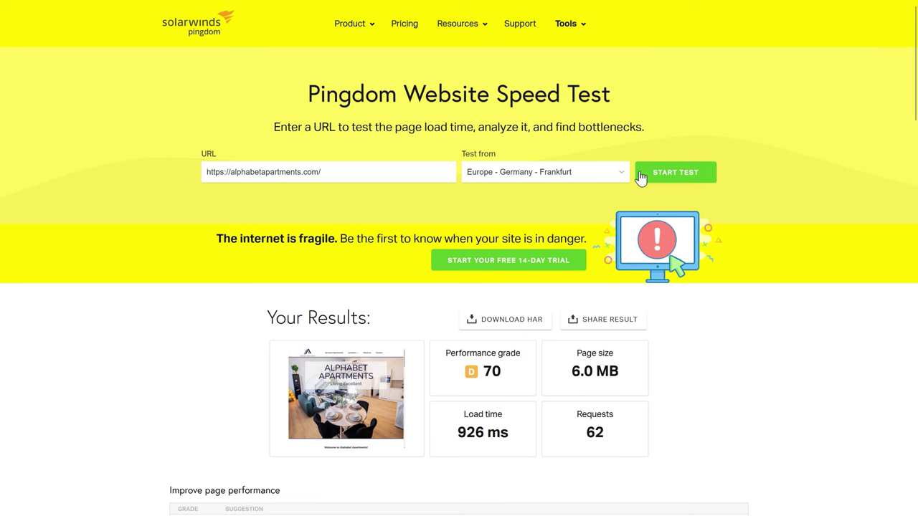
pyautogui.click(683, 179)
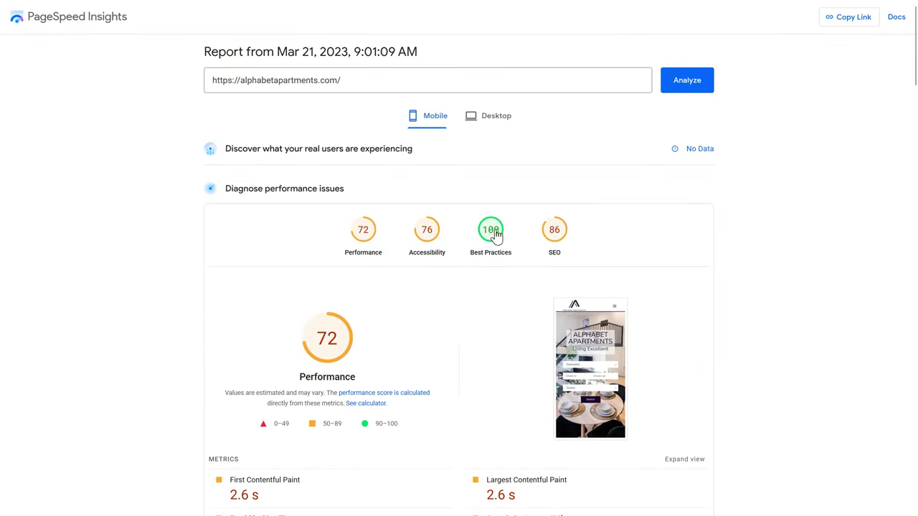
pyautogui.click(487, 118)
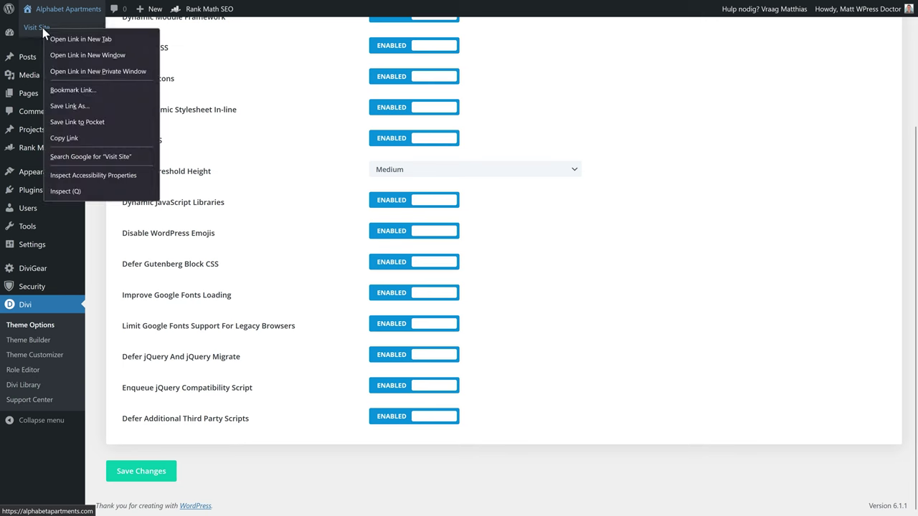
# - Open the live site in a private window and check that the homepage sections display properly
pyautogui.click(98, 71)
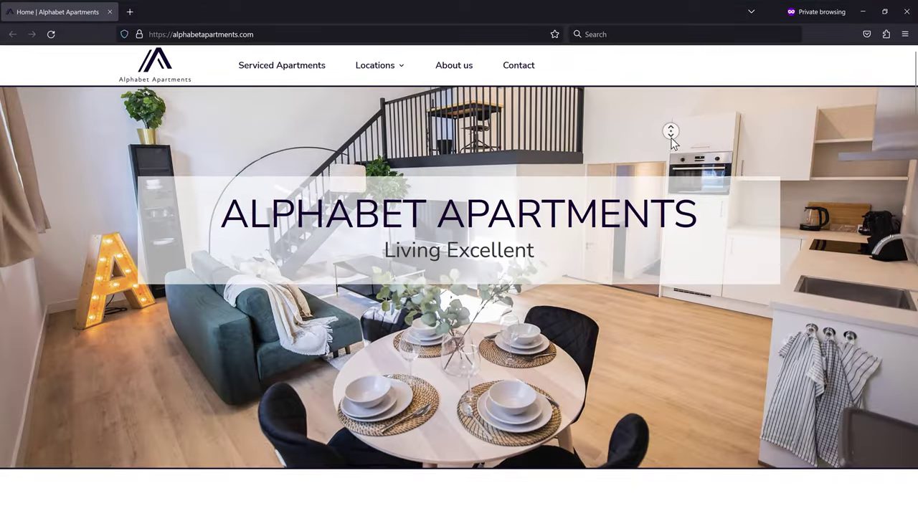
pyautogui.scroll(-5, 672, 135)
pyautogui.scroll(5, 672, 117)
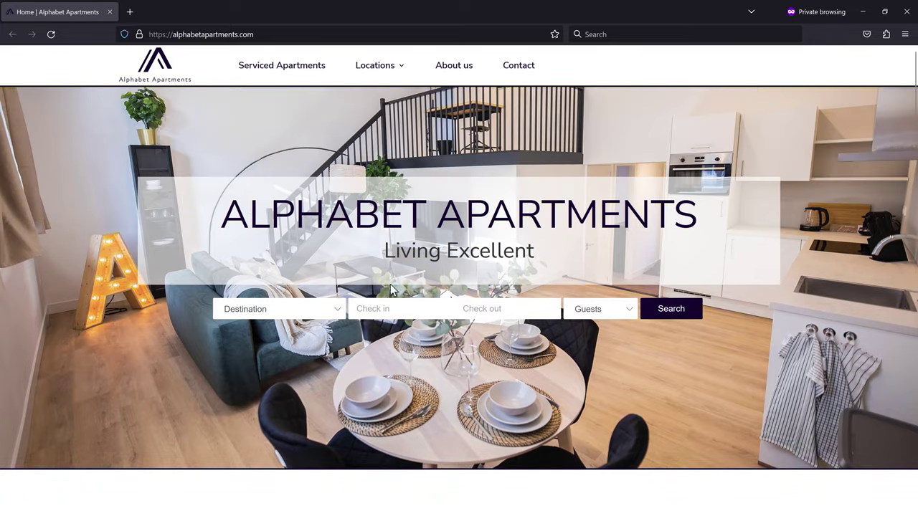
pyautogui.middleClick(805, 160)
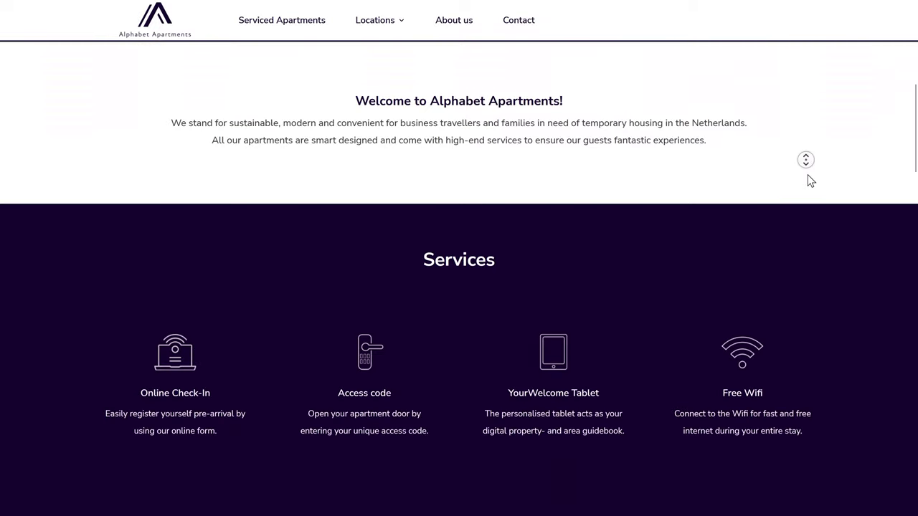
pyautogui.scroll(8, 799, 119)
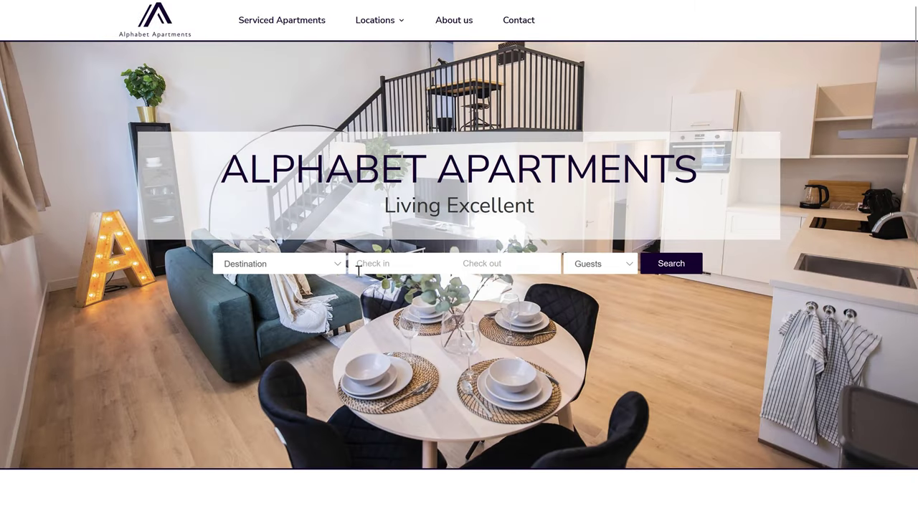
# - Try the homepage booking dates with check-in 03/24/2023 and check-out 04/12/2023, and check the Serviced Apartments page
pyautogui.click(386, 264)
pyautogui.click(560, 369)
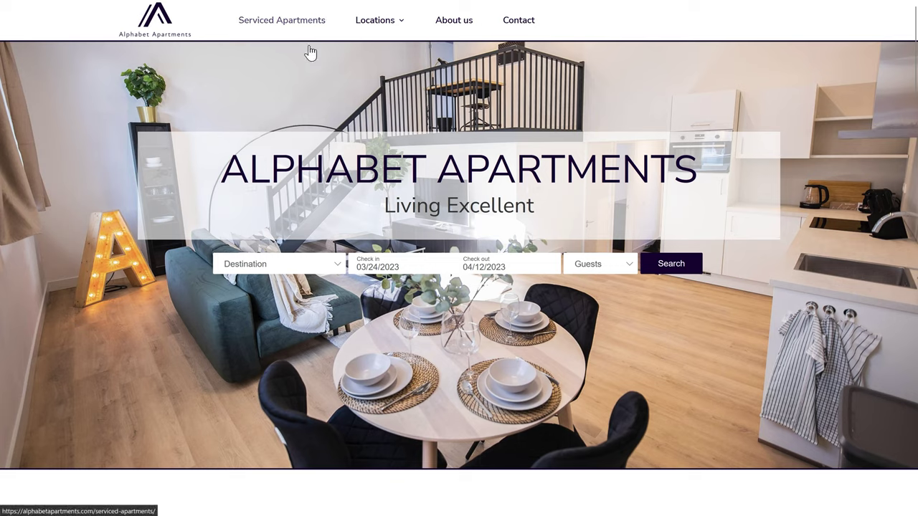
pyautogui.middleClick(671, 150)
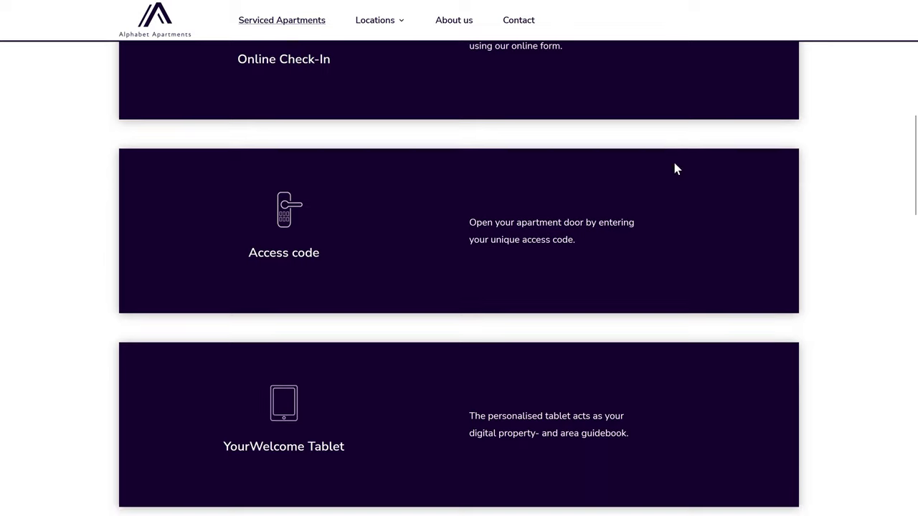
pyautogui.scroll(10, 674, 143)
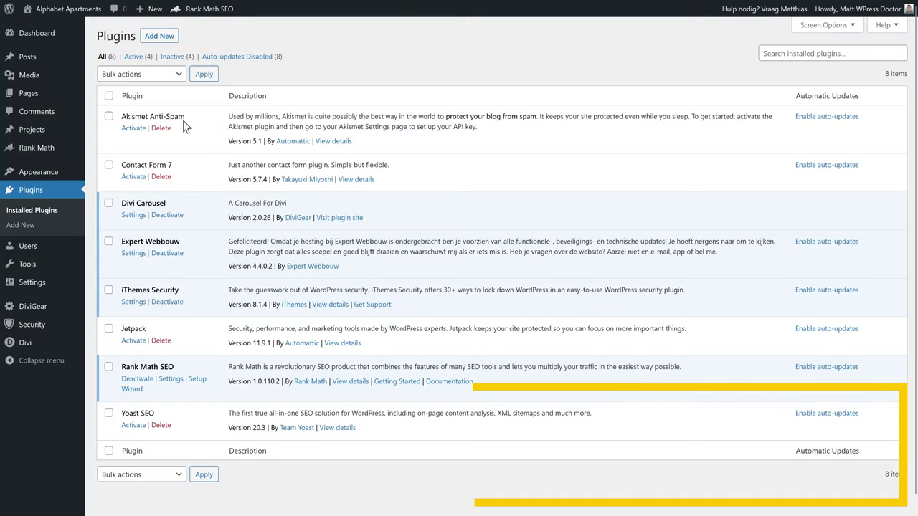
# - Bulk-delete the inactive Akismet Anti-Spam, Contact Form 7, Jetpack and Yoast SEO plugins along with their data
pyautogui.click(108, 117)
pyautogui.click(109, 165)
pyautogui.click(108, 413)
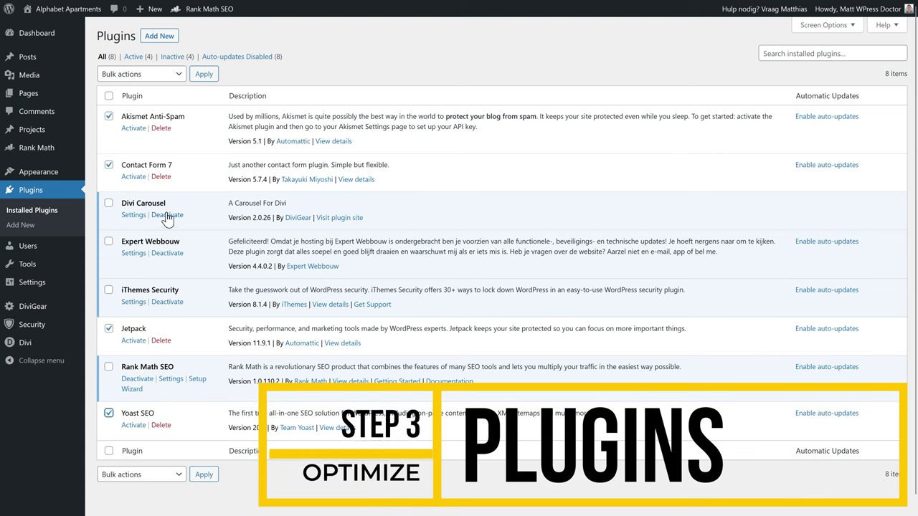
pyautogui.click(146, 77)
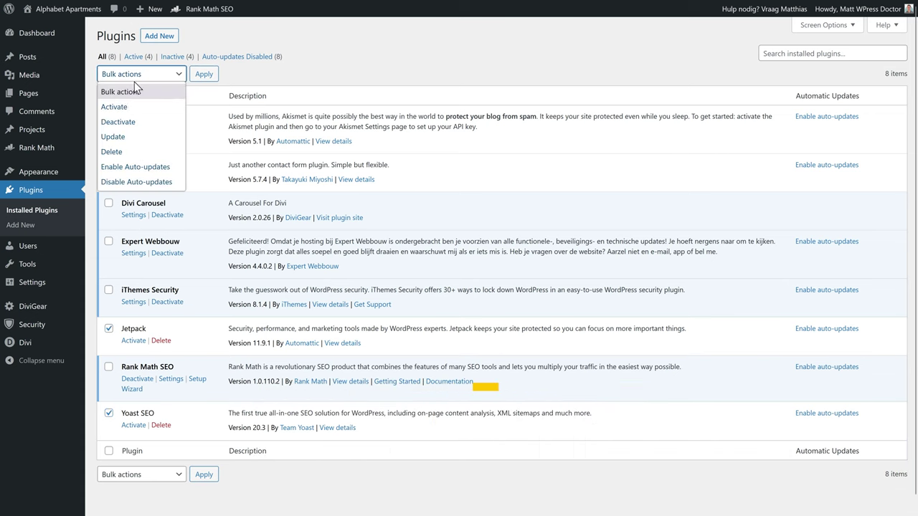
pyautogui.press('Escape')
pyautogui.click(205, 75)
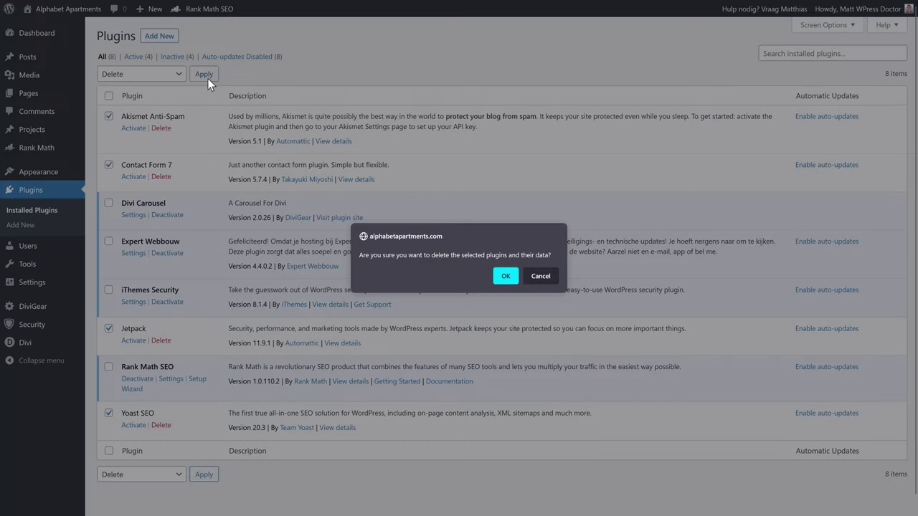
pyautogui.click(506, 277)
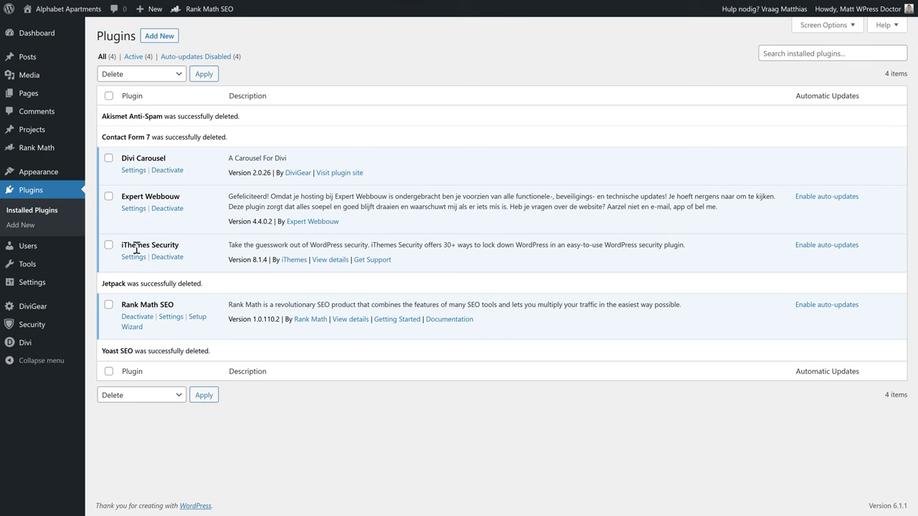
pyautogui.click(259, 280)
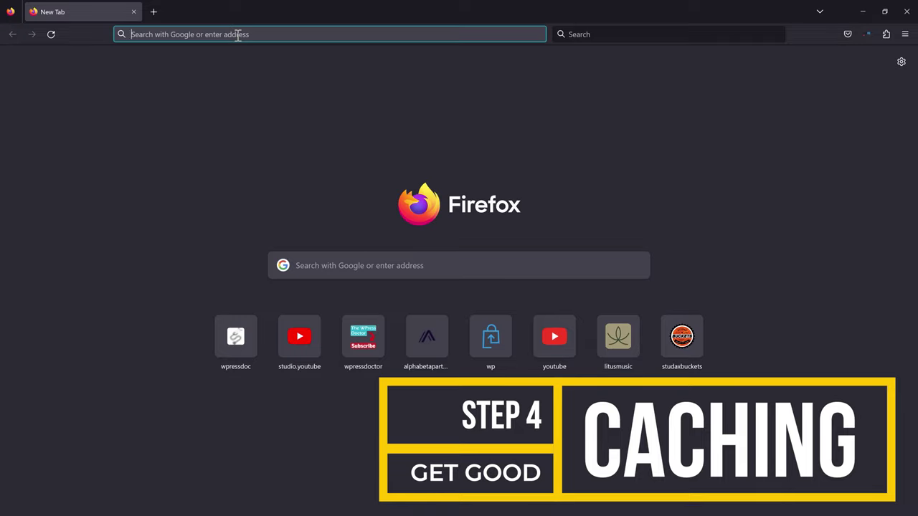
# - Go to wp.discount, copy the coupon code for WP Rocket and continue to the offer
pyautogui.write('wp.discount')
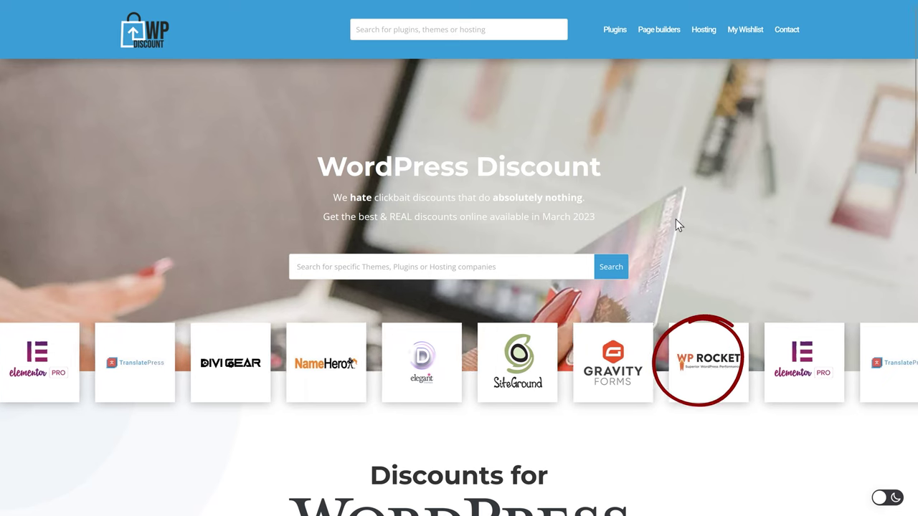
pyautogui.click(707, 362)
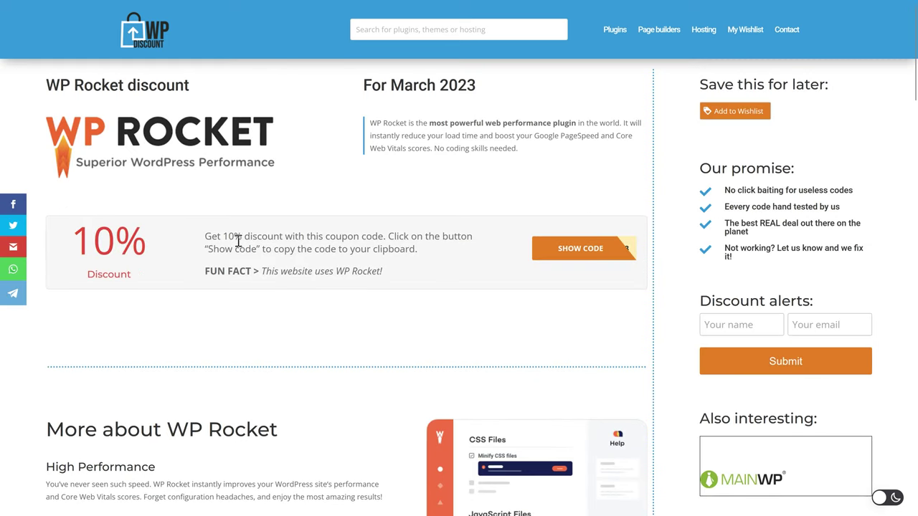
pyautogui.click(578, 251)
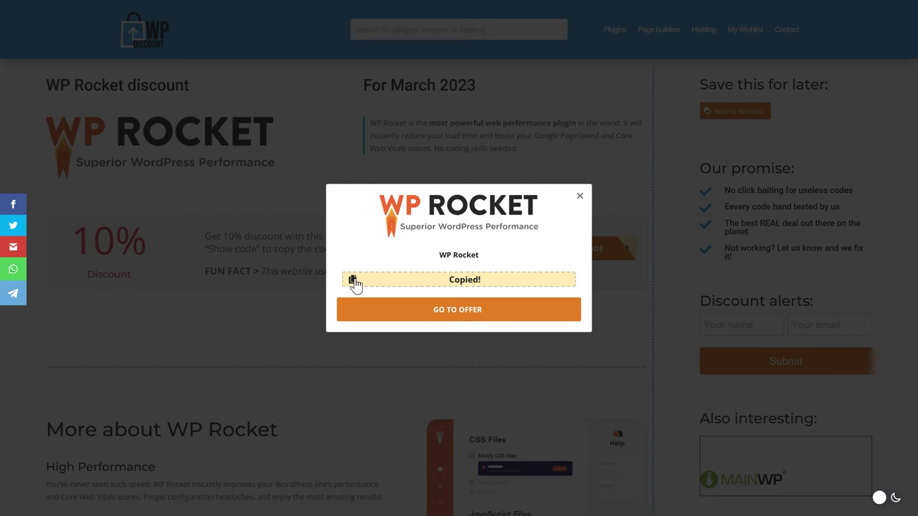
pyautogui.click(445, 311)
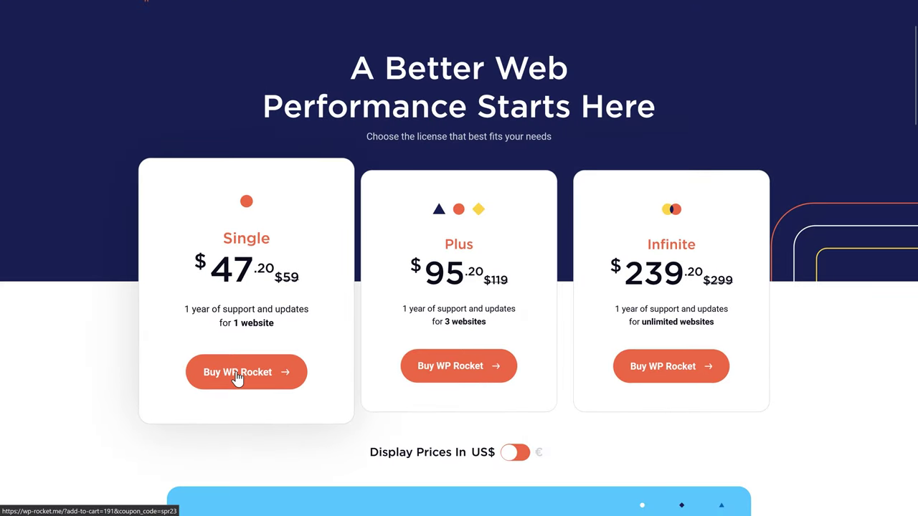
# - Start the purchase of the Single WP Rocket licence and look through the PayPal and Credit Card payment options at checkout
pyautogui.click(238, 373)
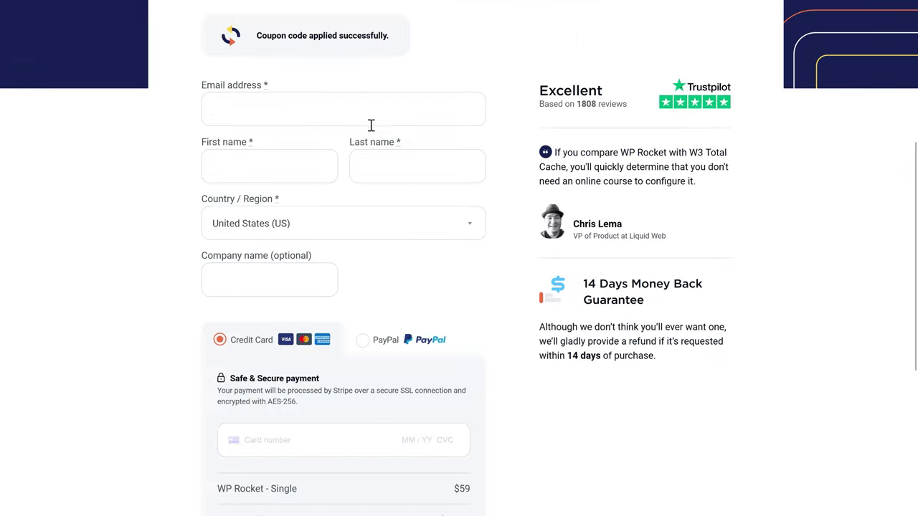
pyautogui.click(363, 341)
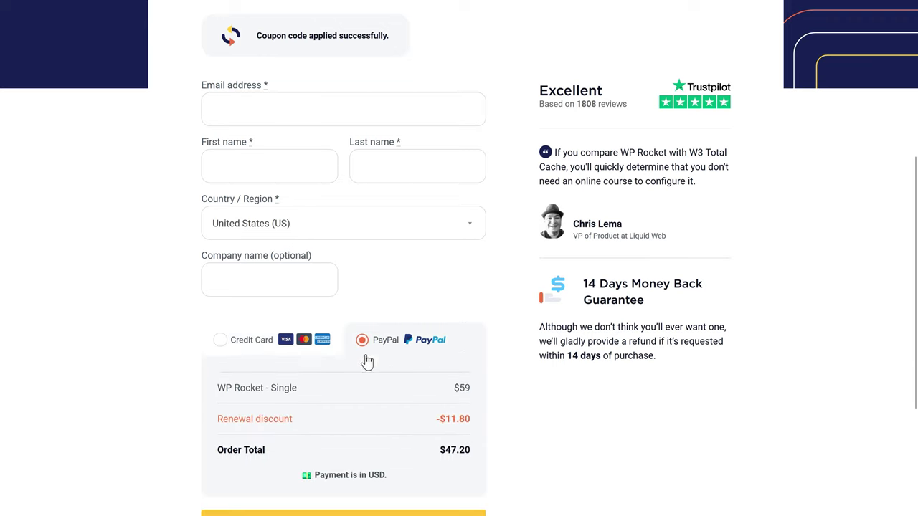
pyautogui.click(244, 343)
pyautogui.scroll(-4, 536, 344)
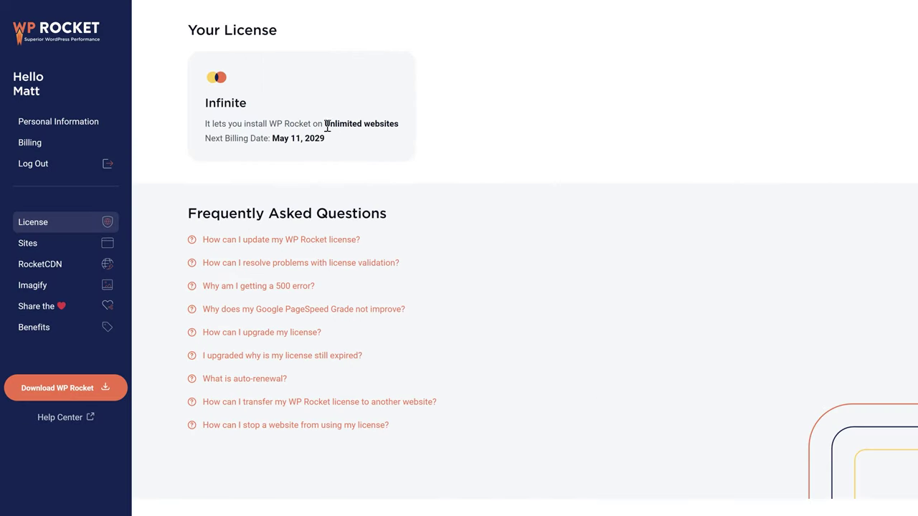
# - Check the website allowance and next billing date of the Infinite licence in the WP Rocket account
pyautogui.click(380, 135)
pyautogui.moveTo(324, 126); pyautogui.dragTo(406, 130)
pyautogui.moveTo(335, 141); pyautogui.dragTo(274, 140)
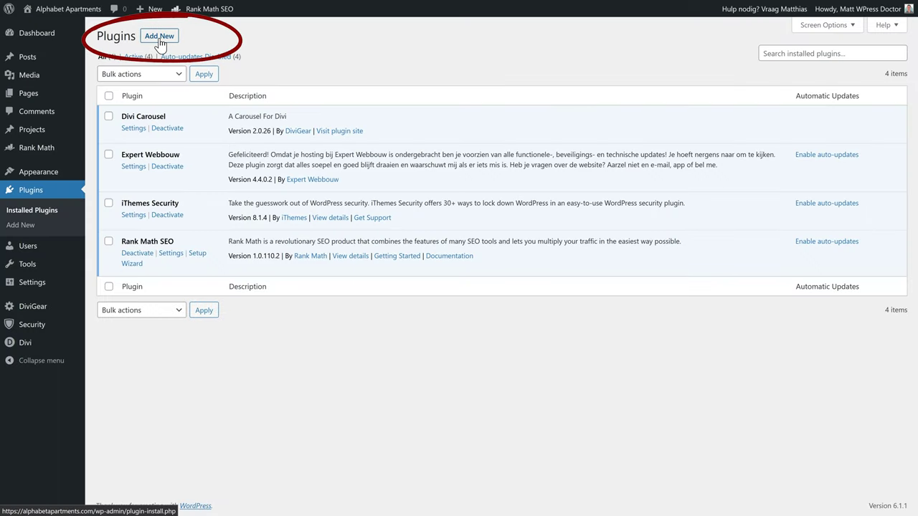
# - Upload wp-rocket_3.12.6.1 (1).zip as a new plugin on the WordPress site, install it and activate it
pyautogui.click(159, 37)
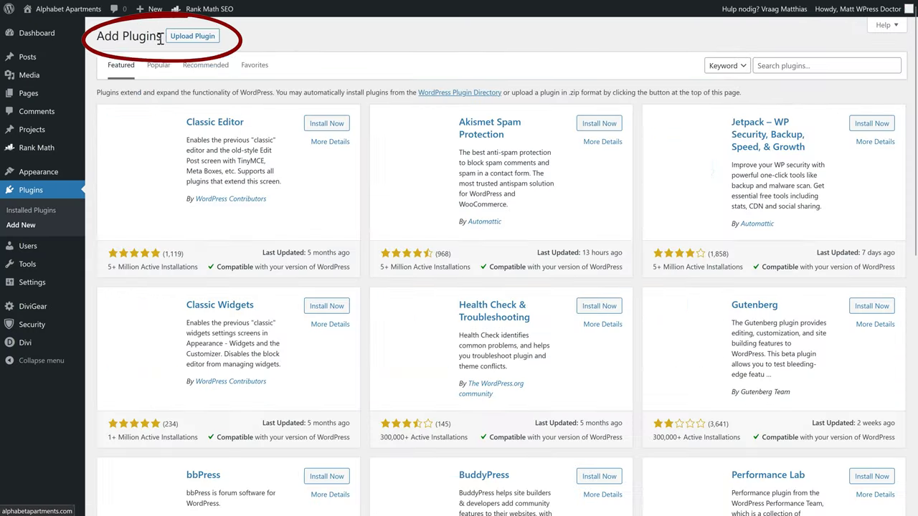
pyautogui.click(207, 39)
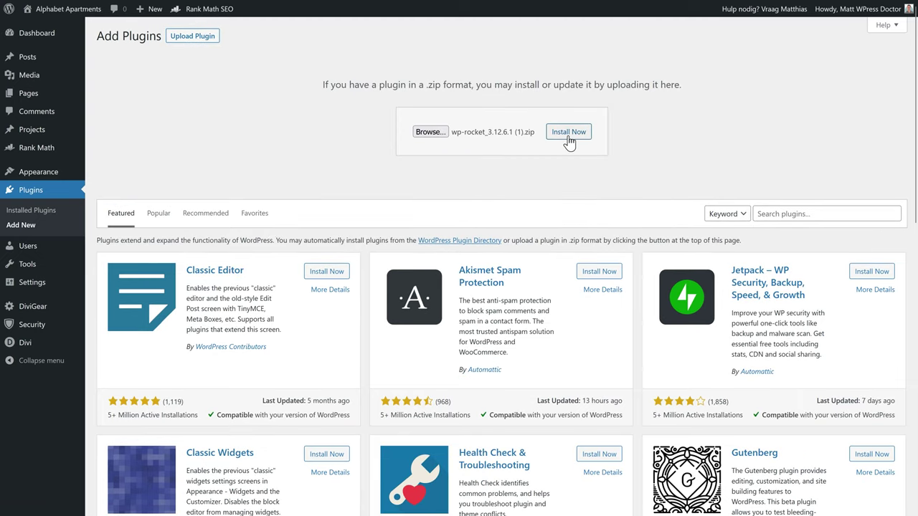
pyautogui.click(569, 132)
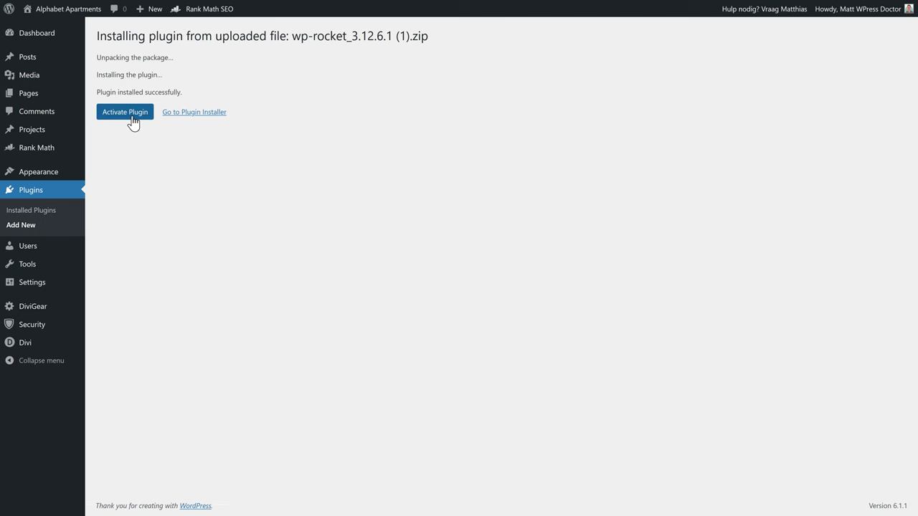
pyautogui.click(128, 119)
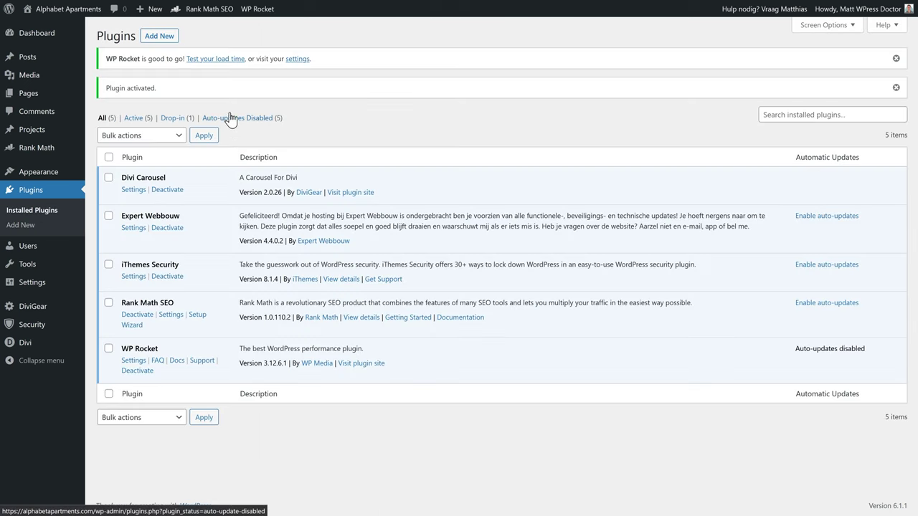
# - Open the WP Rocket settings, allow diagnostic data collection and dismiss the RocketCDN, preload and thank-you notices
pyautogui.click(296, 64)
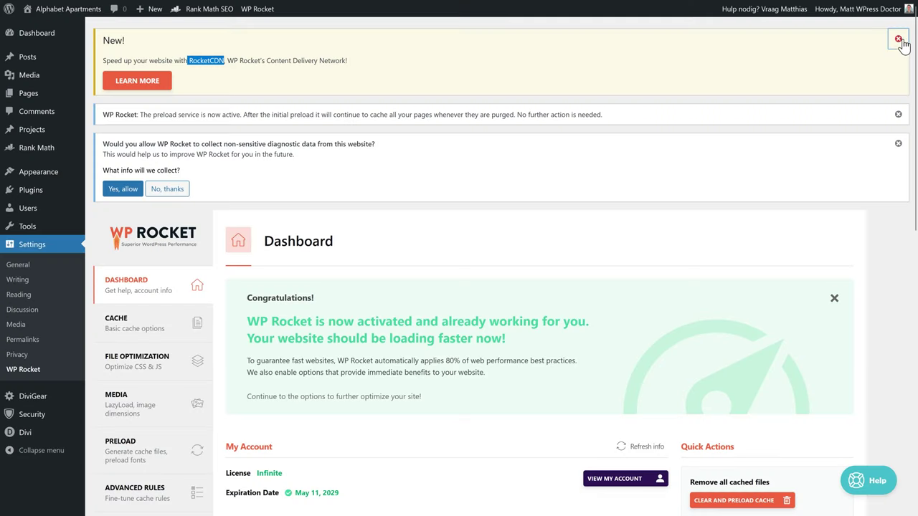
pyautogui.click(899, 40)
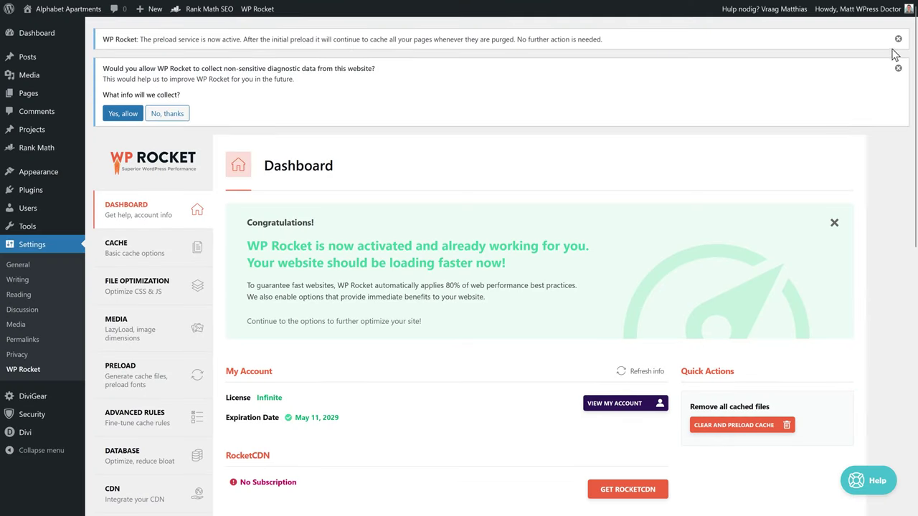
pyautogui.click(898, 40)
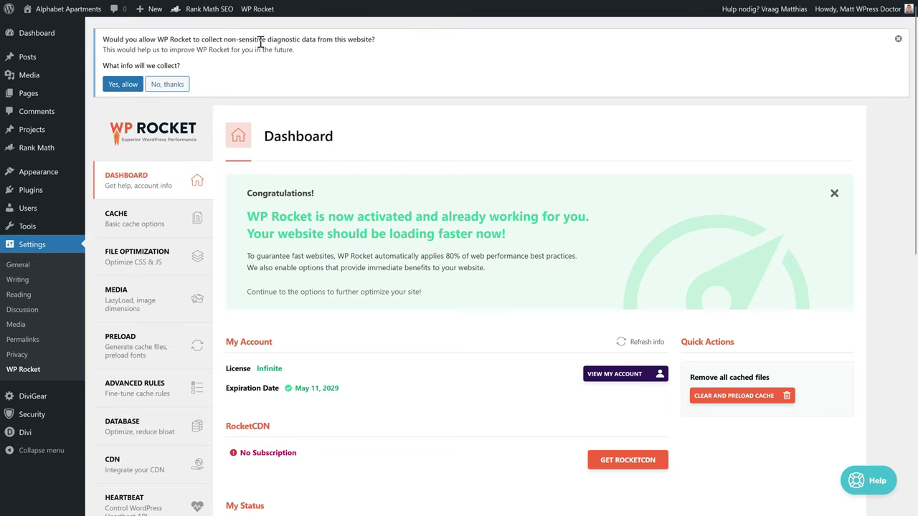
pyautogui.click(119, 89)
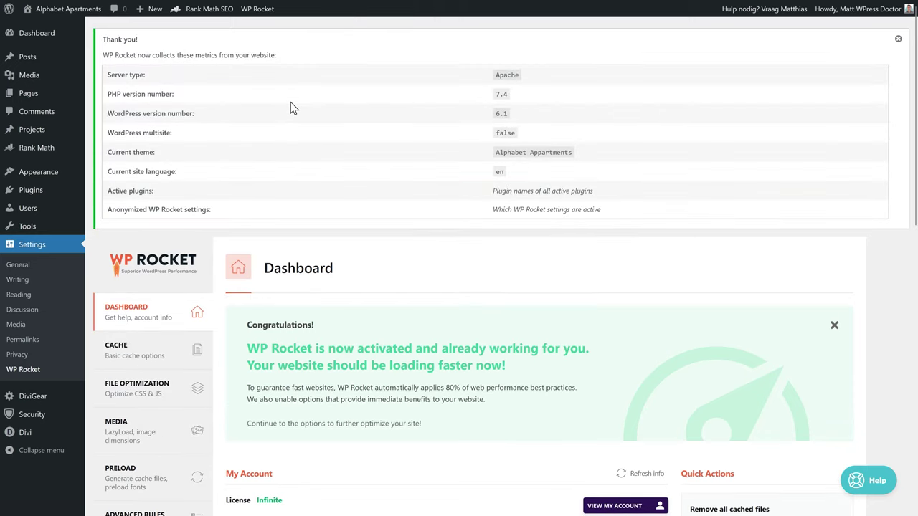
pyautogui.click(898, 41)
# - Dismiss the congratulations banner on the WP Rocket dashboard and hide the help sidebar in the Cache settings
pyautogui.moveTo(257, 140); pyautogui.dragTo(578, 154)
pyautogui.click(581, 159)
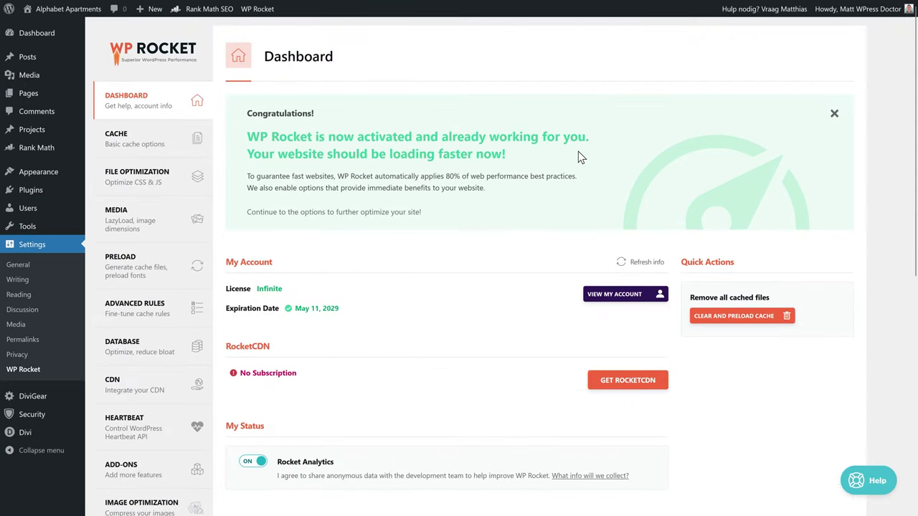
pyautogui.click(834, 116)
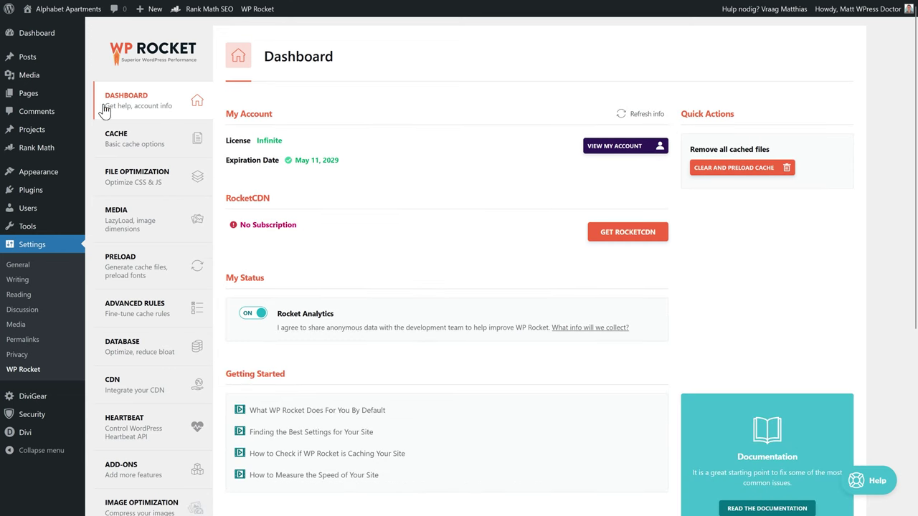
pyautogui.click(149, 143)
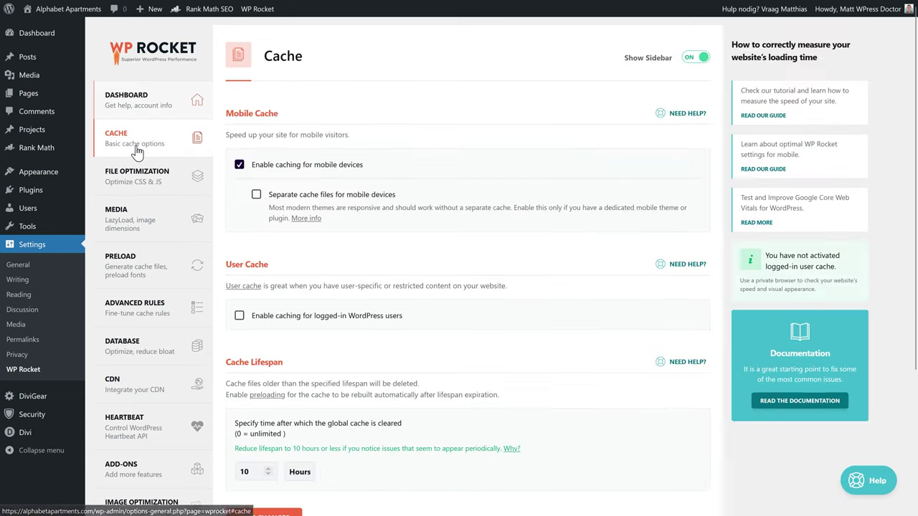
pyautogui.click(693, 62)
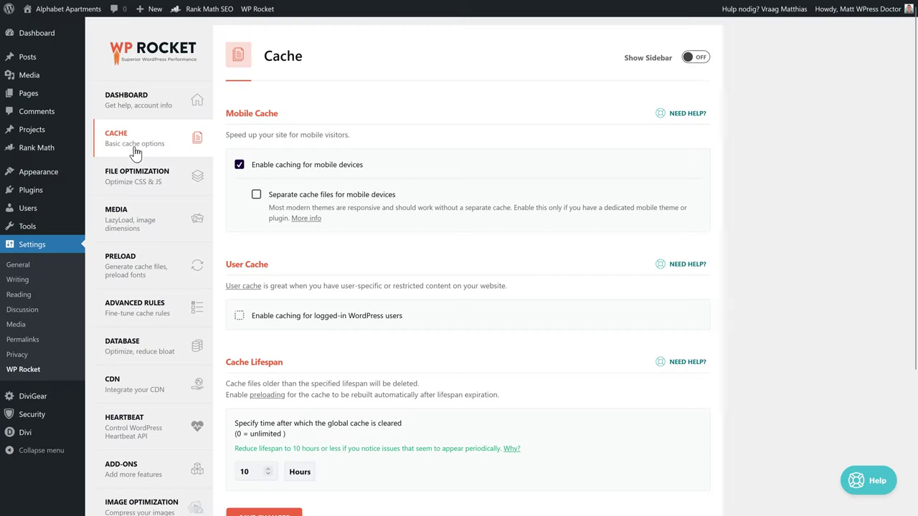
# - In File Optimization, activate Minify CSS, Combine CSS and Optimize CSS delivery with the Remove Unused CSS method
pyautogui.click(125, 181)
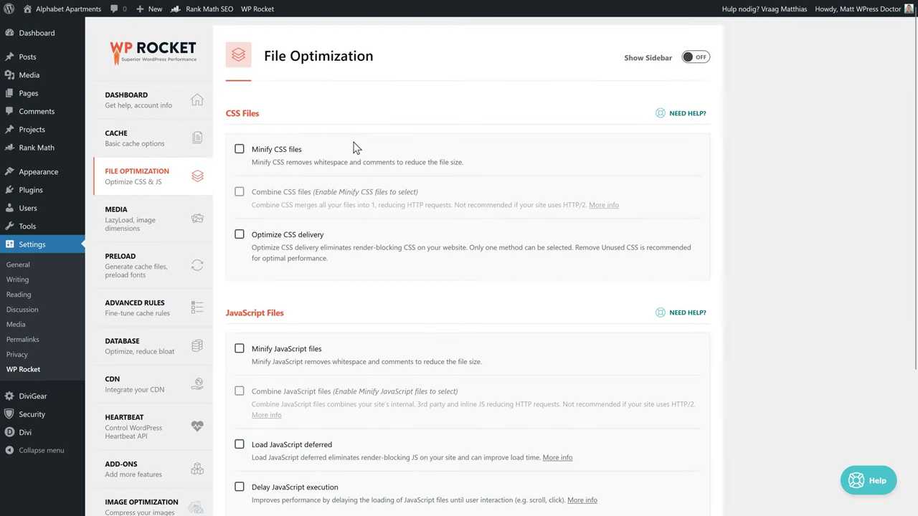
pyautogui.click(272, 157)
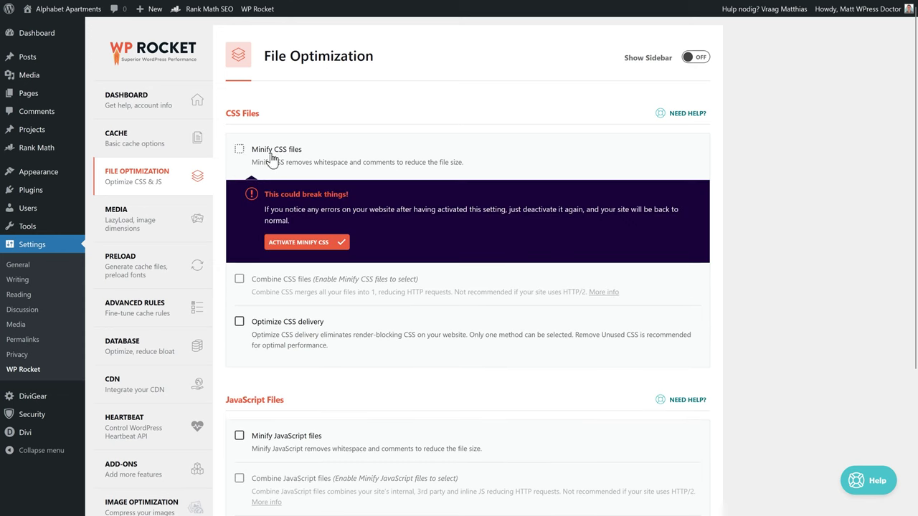
pyautogui.click(288, 242)
pyautogui.click(279, 194)
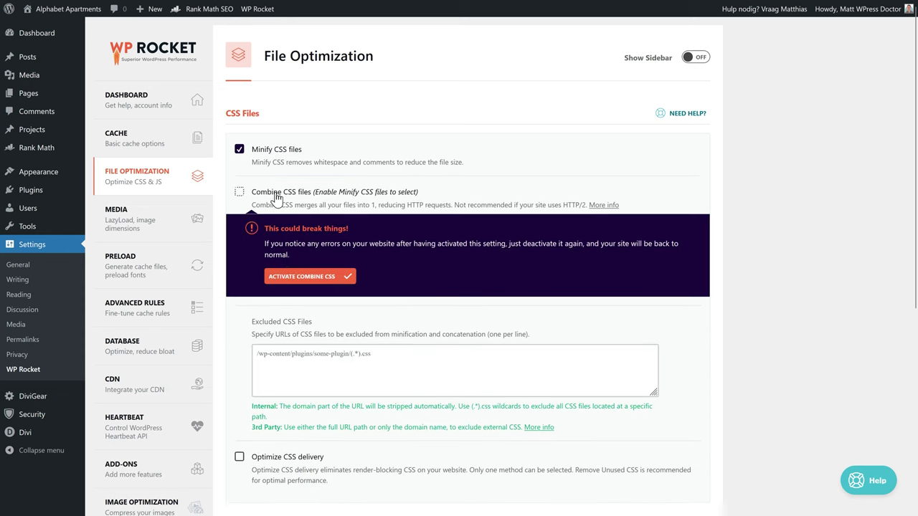
pyautogui.click(284, 281)
pyautogui.click(267, 370)
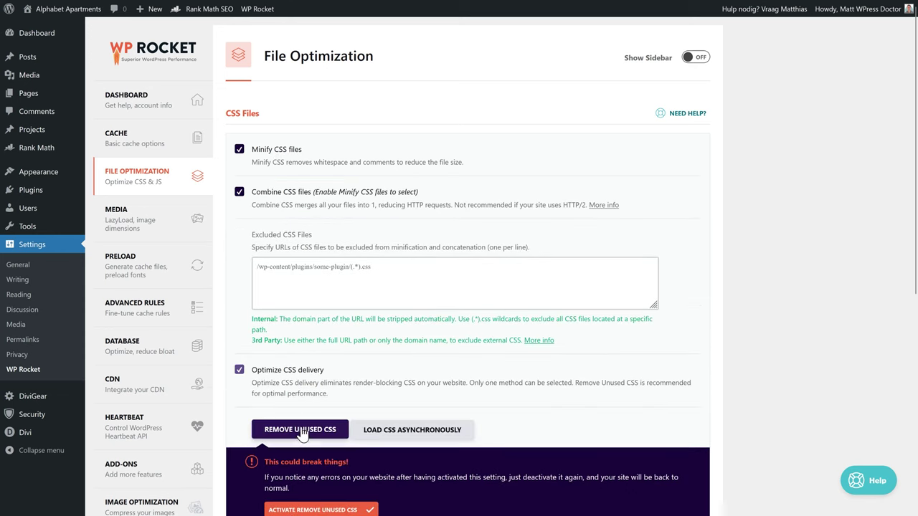
pyautogui.scroll(-3, 307, 463)
pyautogui.click(297, 396)
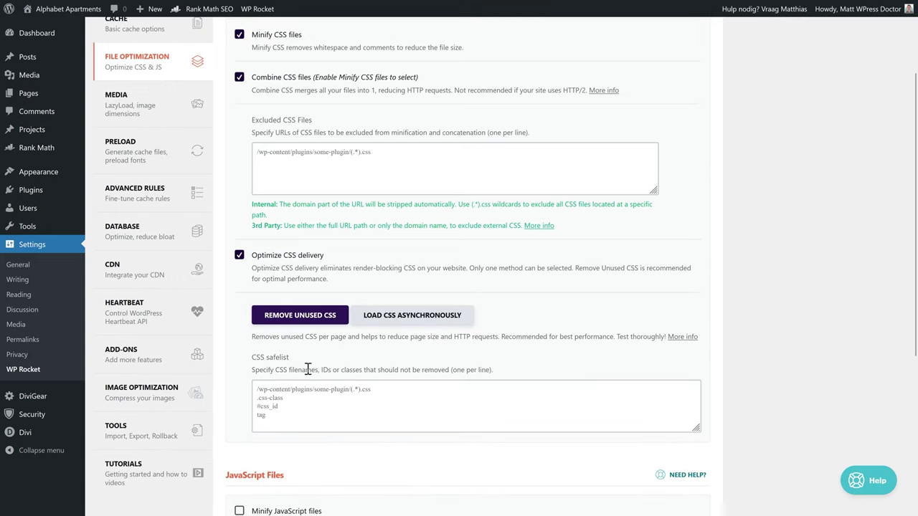
# - Activate Minify JavaScript files and Combine JavaScript files in the JavaScript section
pyautogui.scroll(-5, 308, 370)
pyautogui.click(254, 250)
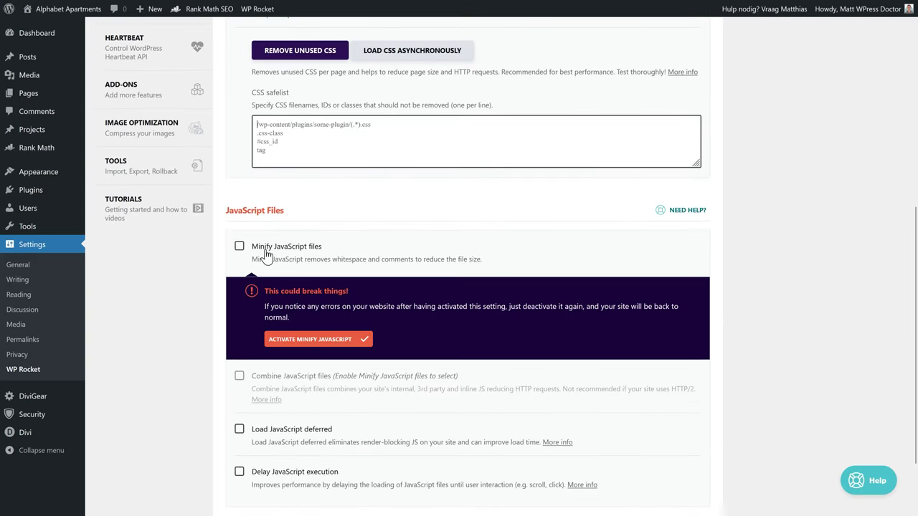
pyautogui.click(316, 339)
pyautogui.click(286, 289)
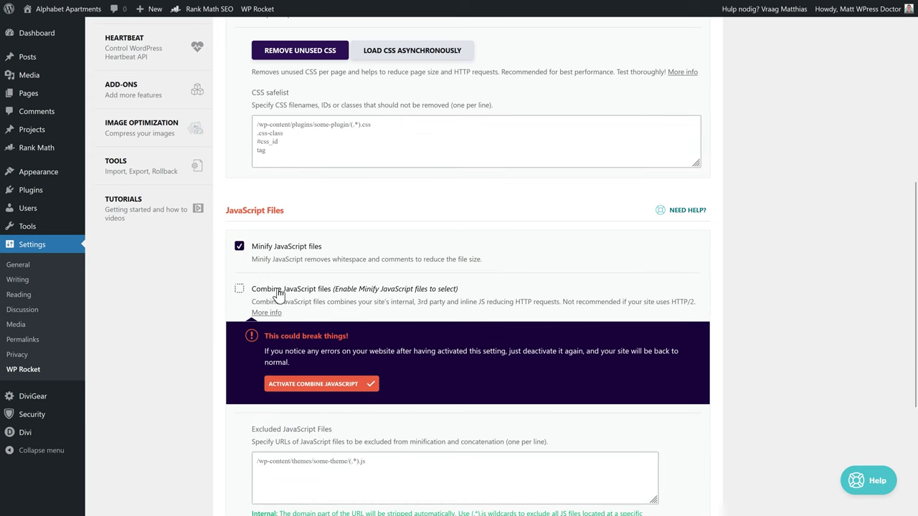
pyautogui.click(299, 385)
# - Enable Load JavaScript deferred and Delay JavaScript execution, and save the File Optimization settings
pyautogui.scroll(-4, 319, 358)
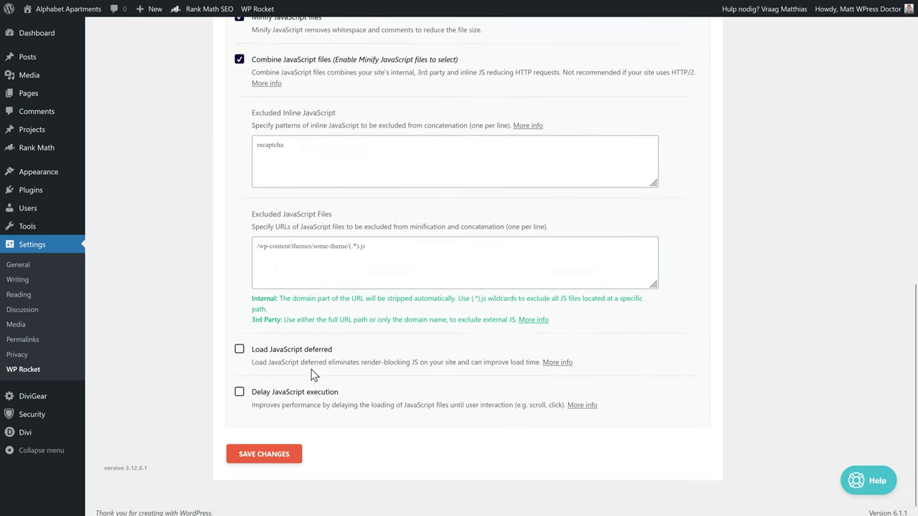
pyautogui.click(300, 349)
pyautogui.click(279, 395)
pyautogui.scroll(-3, 279, 395)
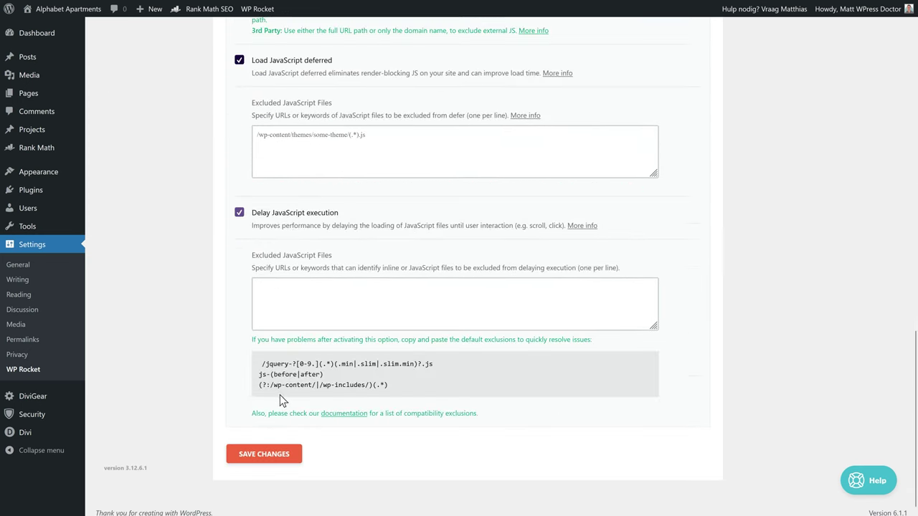
pyautogui.click(261, 457)
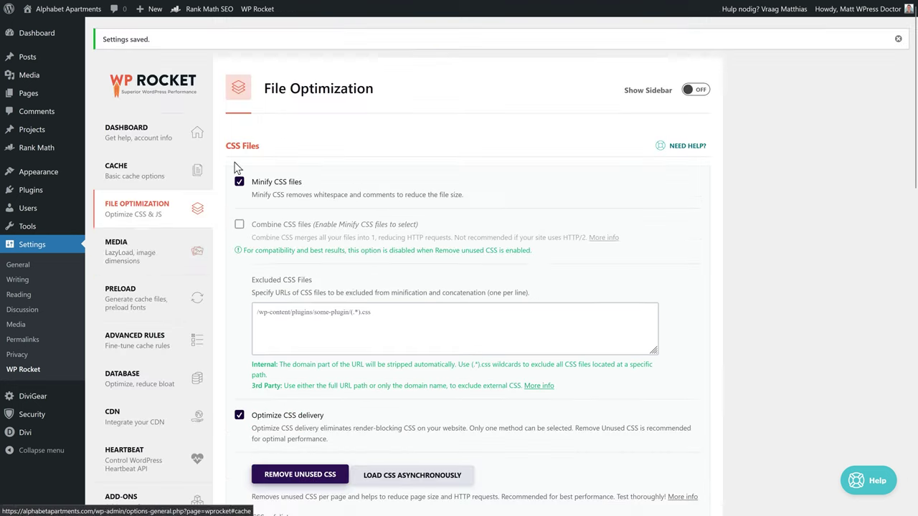
# - In the Media settings, enable LazyLoad for images, iframes and videos, add missing image dimensions, and save the changes
pyautogui.click(127, 253)
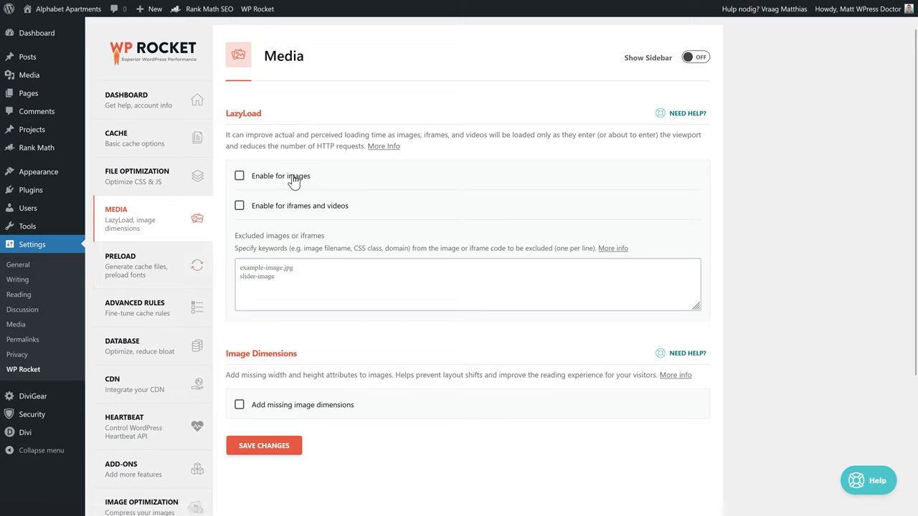
pyautogui.click(287, 207)
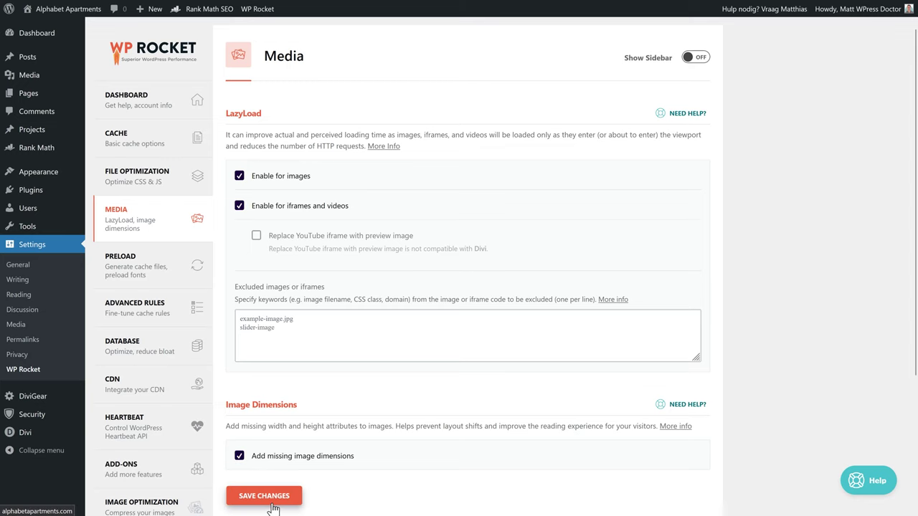
# - Review the Preload settings for cache, links, DNS requests and fonts
pyautogui.click(136, 265)
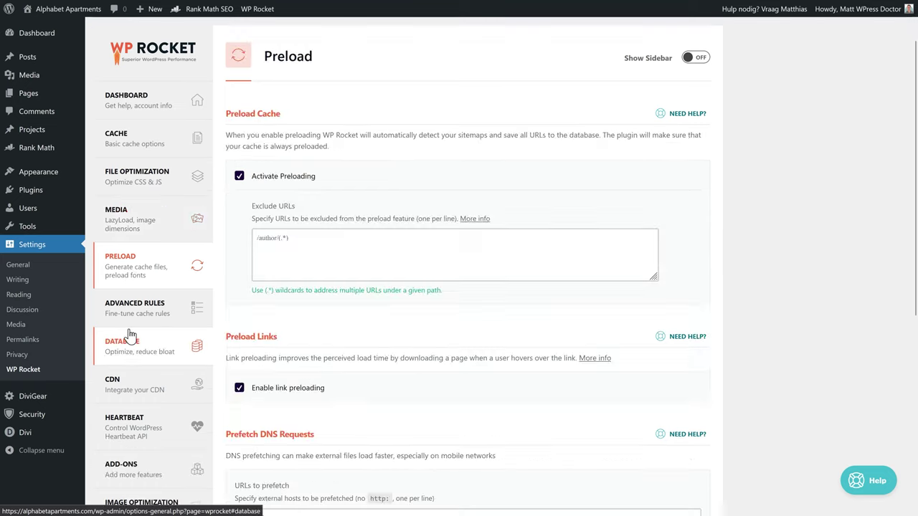
pyautogui.middleClick(235, 253)
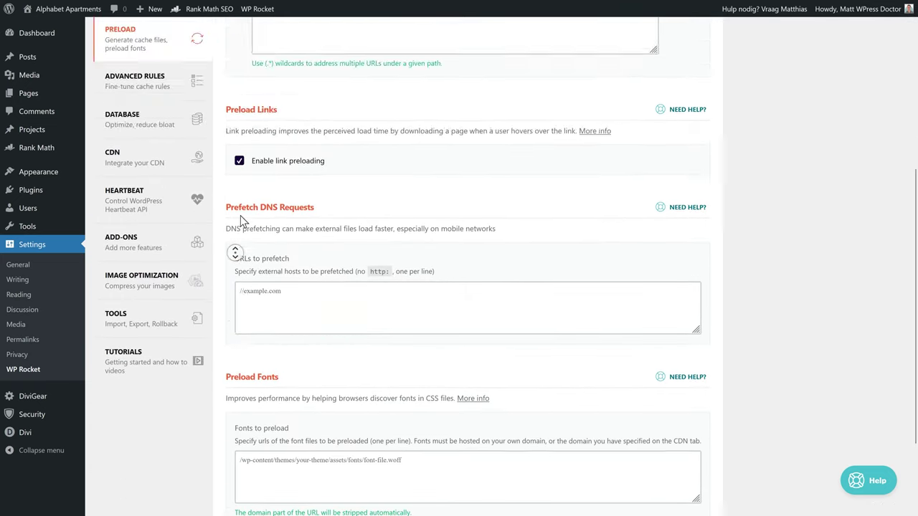
pyautogui.click(113, 160)
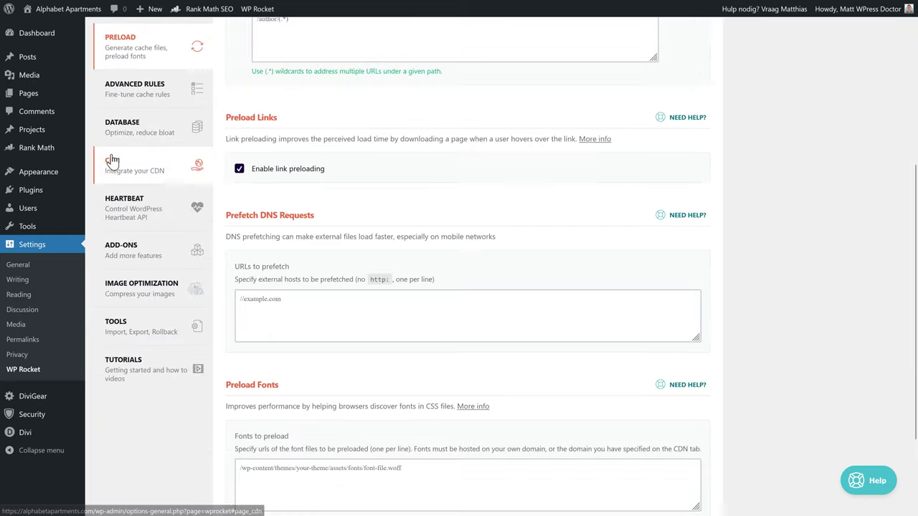
# - In the Database settings, select All transients for cleanup, and save and optimize the database
pyautogui.click(147, 136)
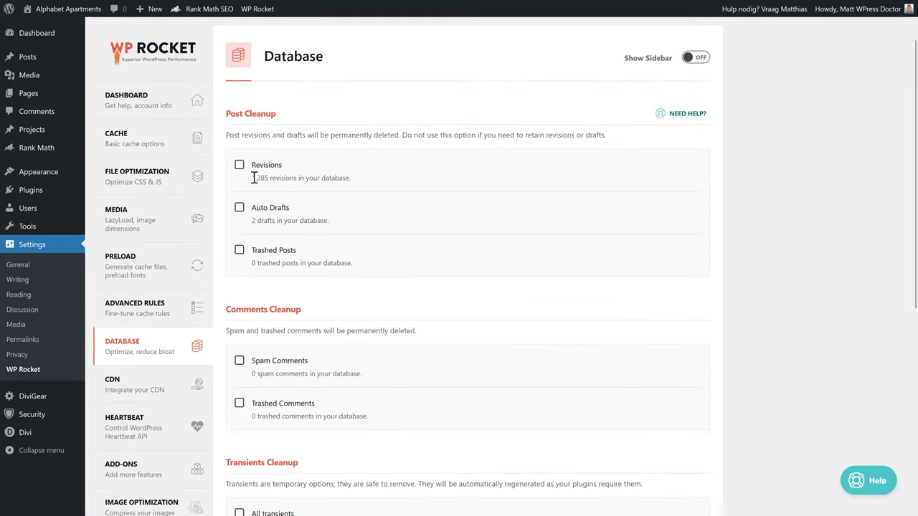
pyautogui.click(345, 179)
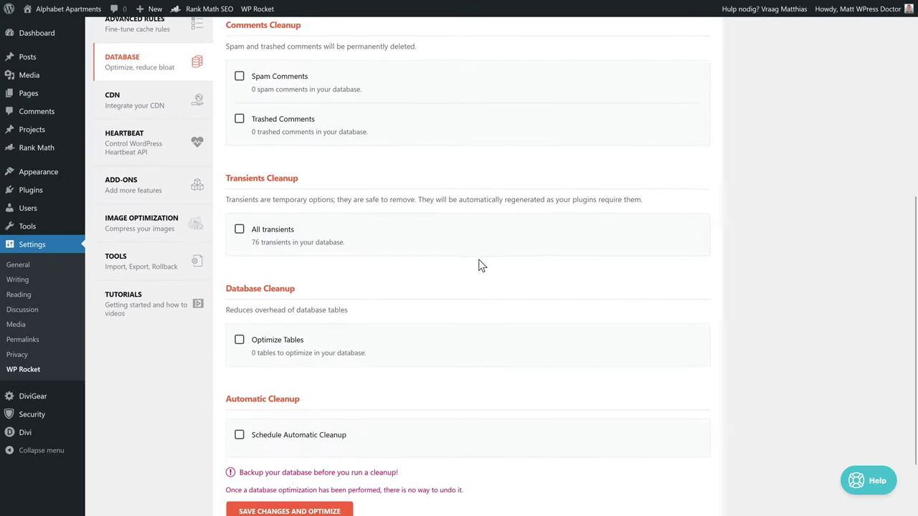
pyautogui.click(239, 228)
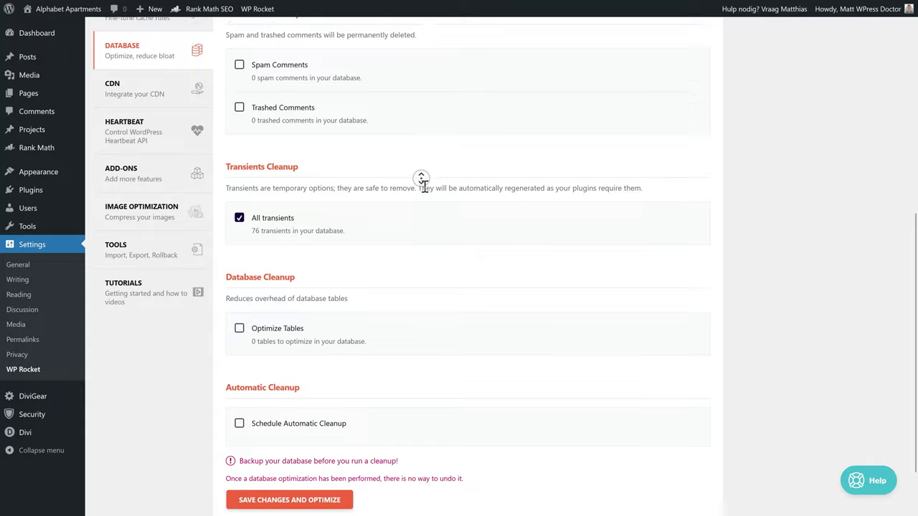
pyautogui.click(427, 192)
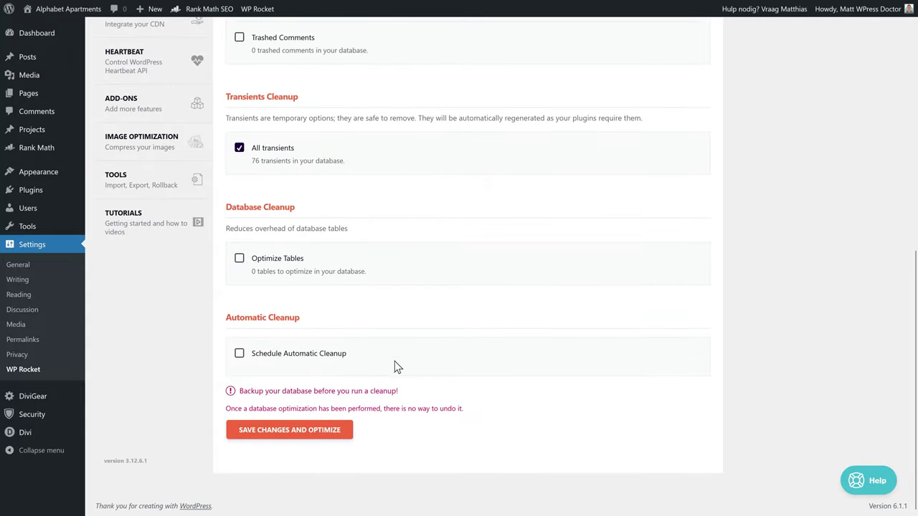
pyautogui.click(277, 433)
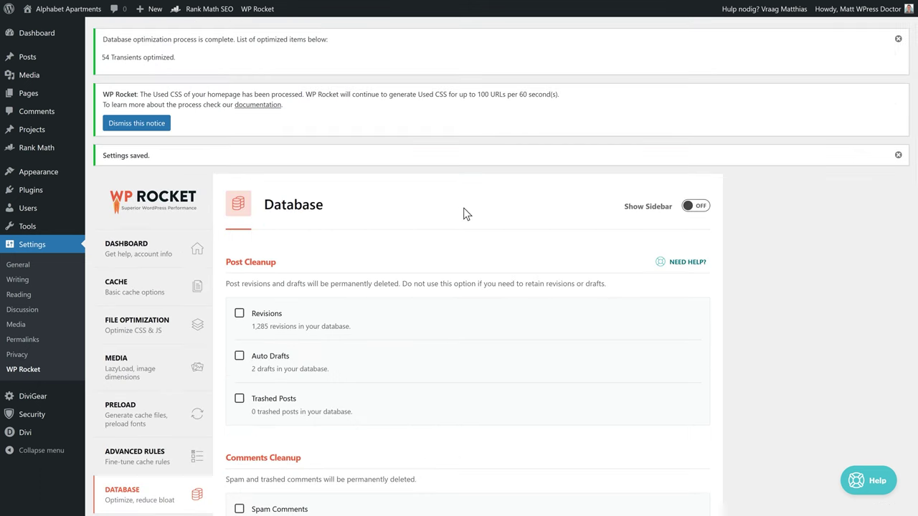
# - Read the database optimization and Used CSS notices and dismiss all the notices above the settings
pyautogui.moveTo(105, 57); pyautogui.dragTo(179, 58)
pyautogui.click(163, 61)
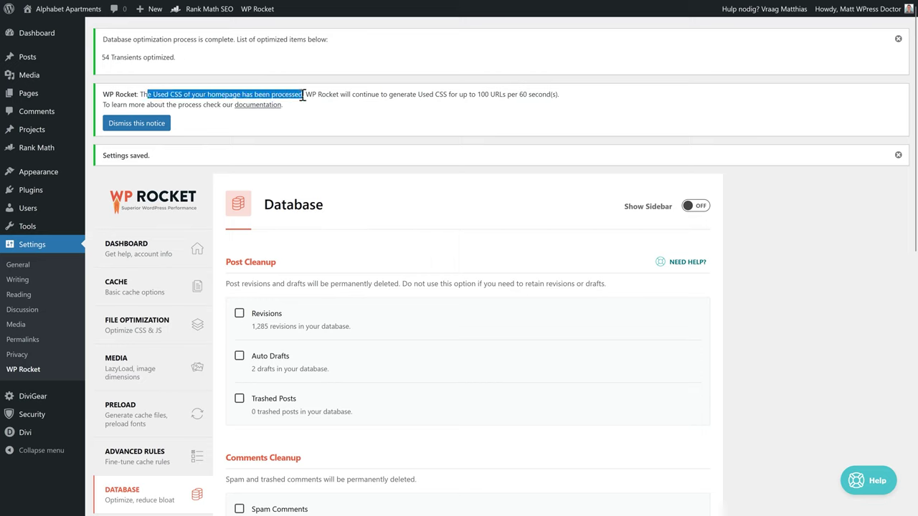
pyautogui.click(403, 120)
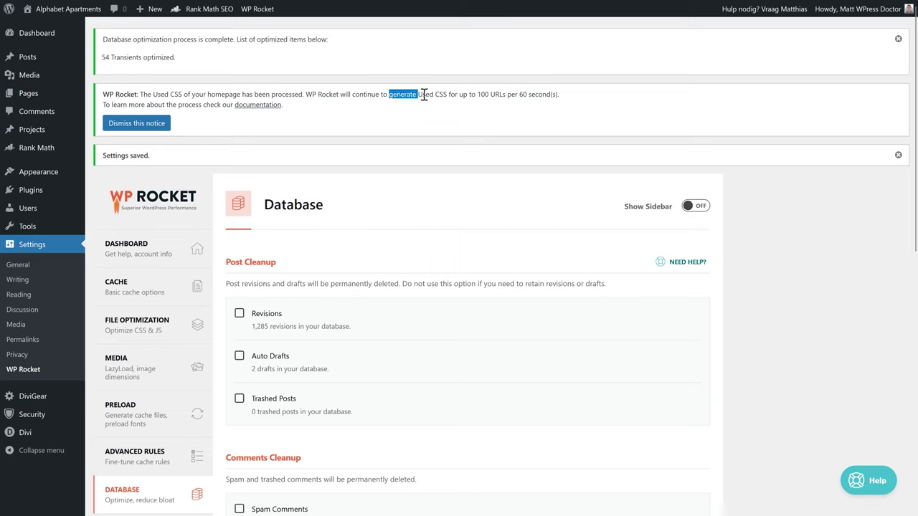
pyautogui.click(564, 100)
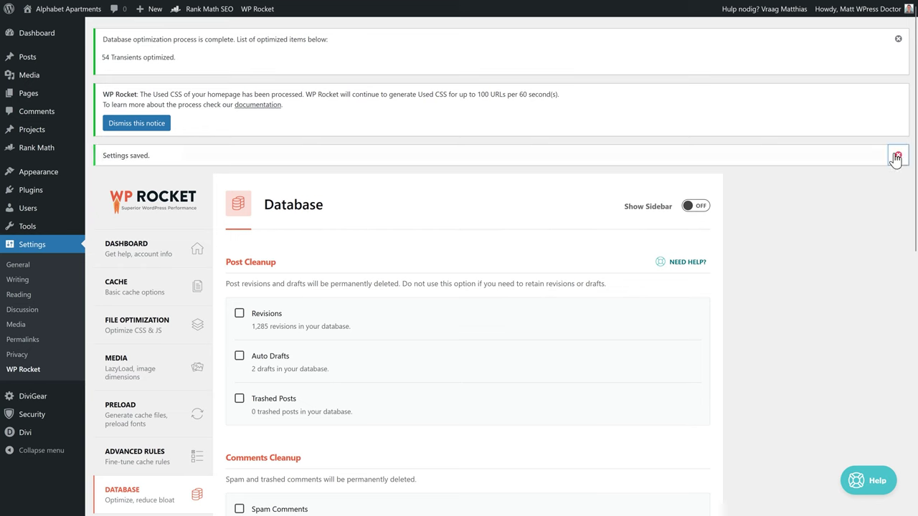
pyautogui.click(896, 156)
pyautogui.click(897, 39)
pyautogui.click(146, 67)
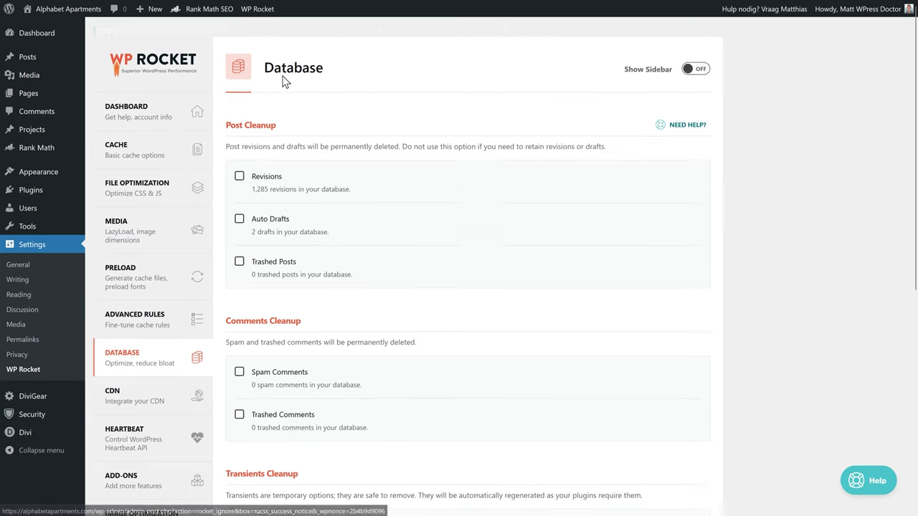
# - In the Heartbeat settings, enable Control Heartbeat with Reduce activity for the backend behavior, and save the changes
pyautogui.scroll(-3, 773, 205)
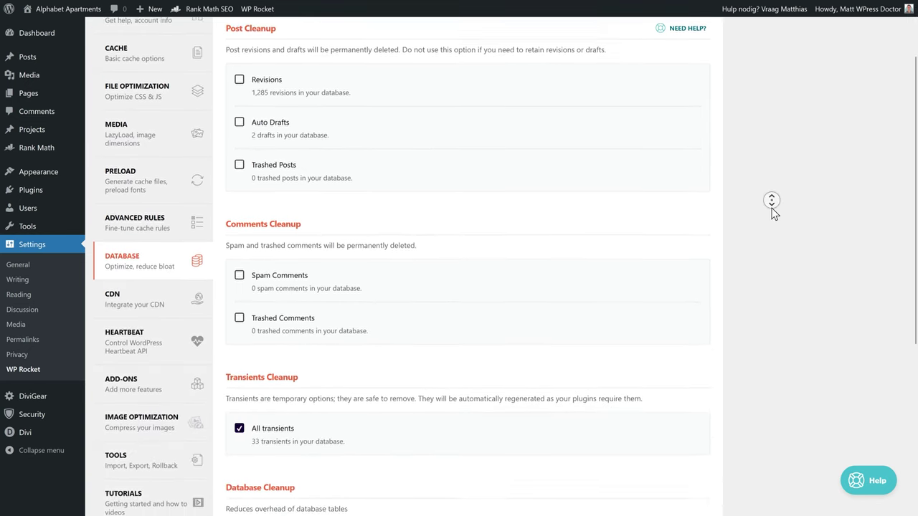
pyautogui.click(142, 319)
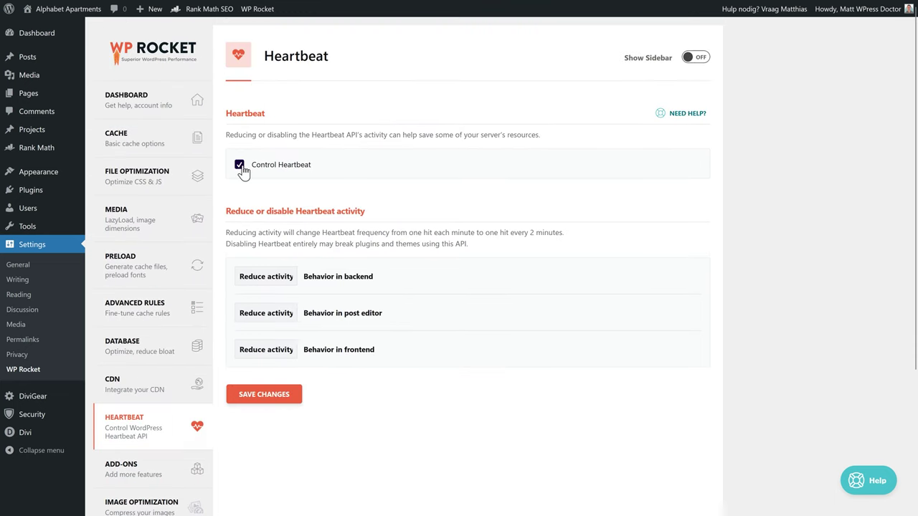
pyautogui.click(281, 280)
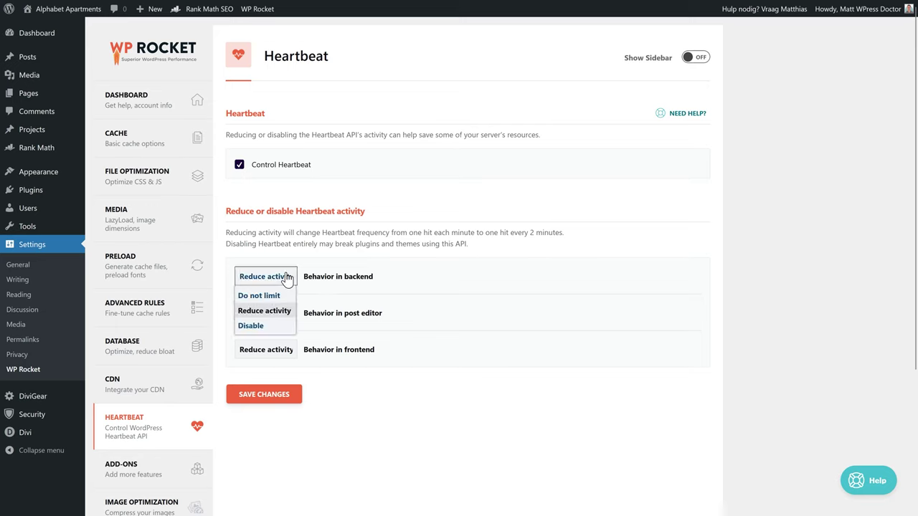
pyautogui.click(273, 316)
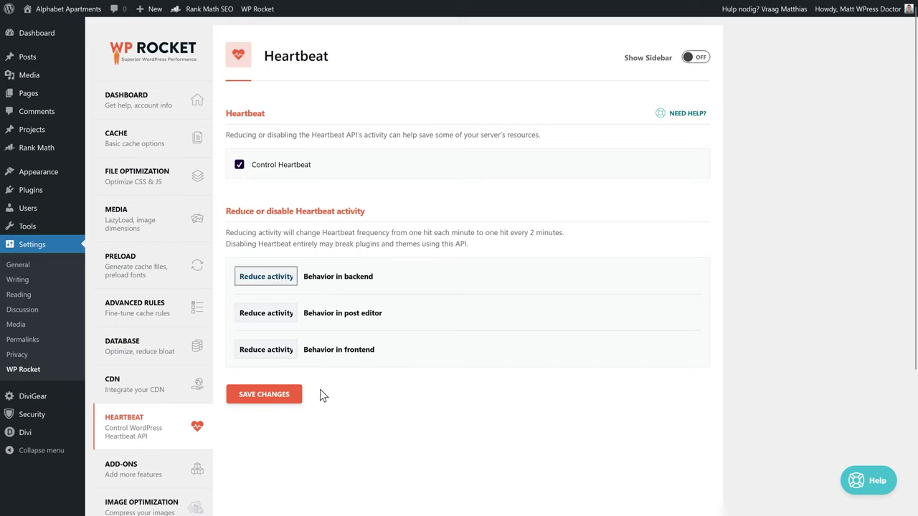
pyautogui.click(271, 394)
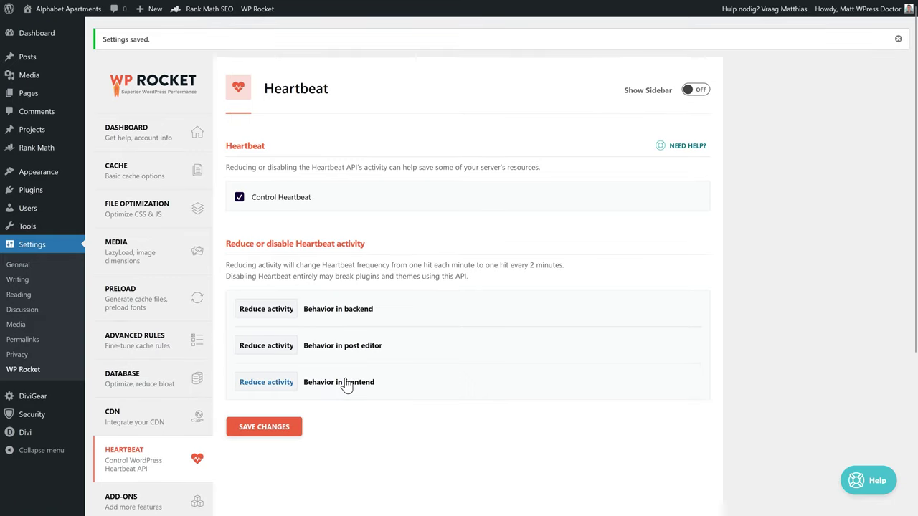
# - Look over the available WP Rocket add-ons and open the live site in a new private window
pyautogui.scroll(-6, 443, 249)
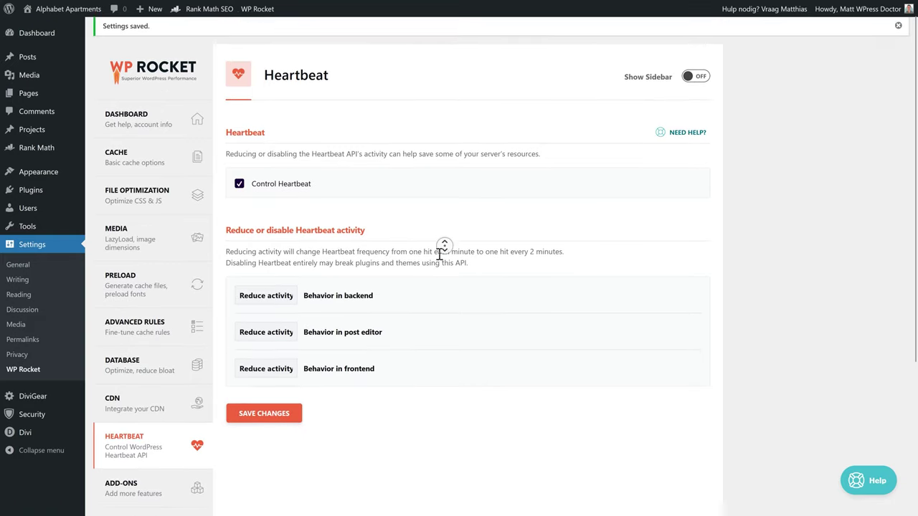
pyautogui.click(167, 283)
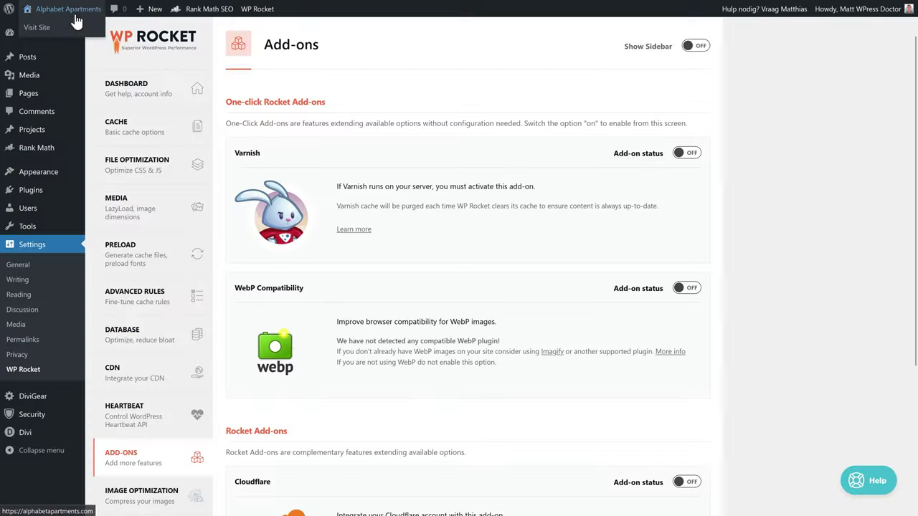
pyautogui.rightClick(38, 29)
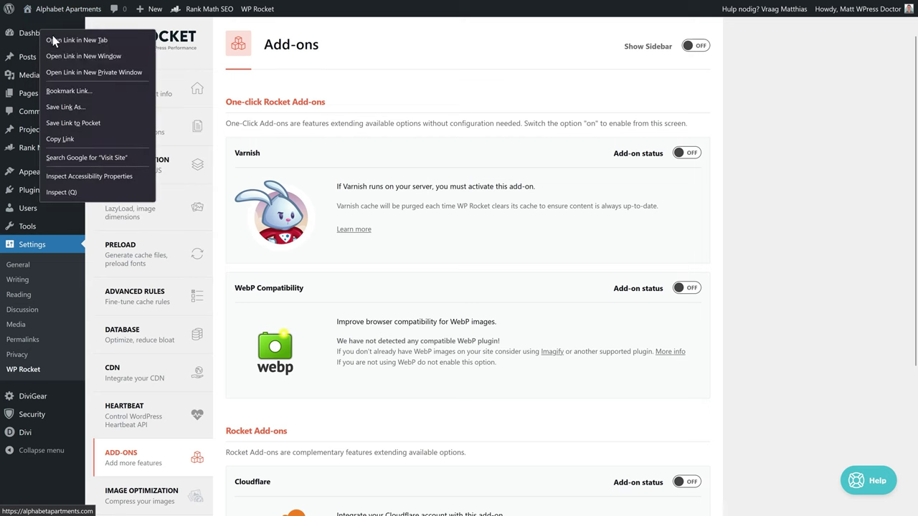
pyautogui.click(72, 70)
# - Check that the homepage content displays properly and follow its serviced apartments link to inspect that page
pyautogui.middleClick(722, 125)
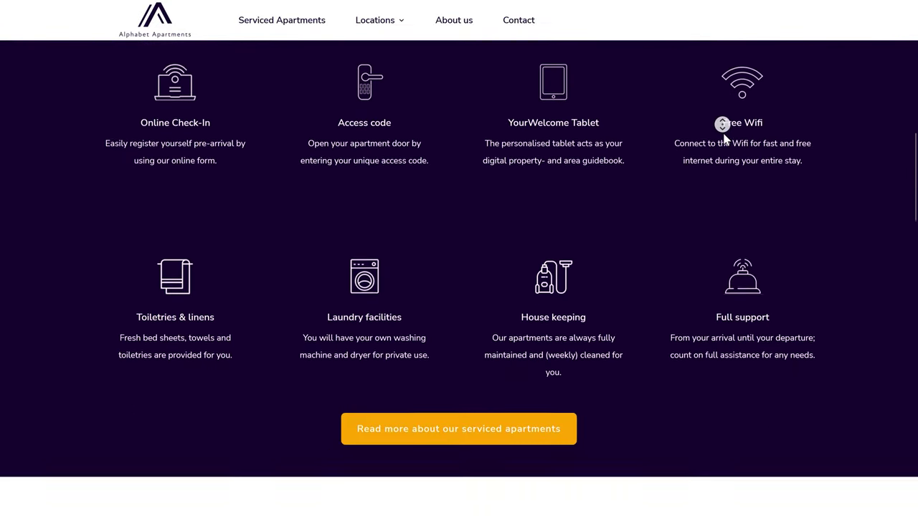
pyautogui.click(552, 383)
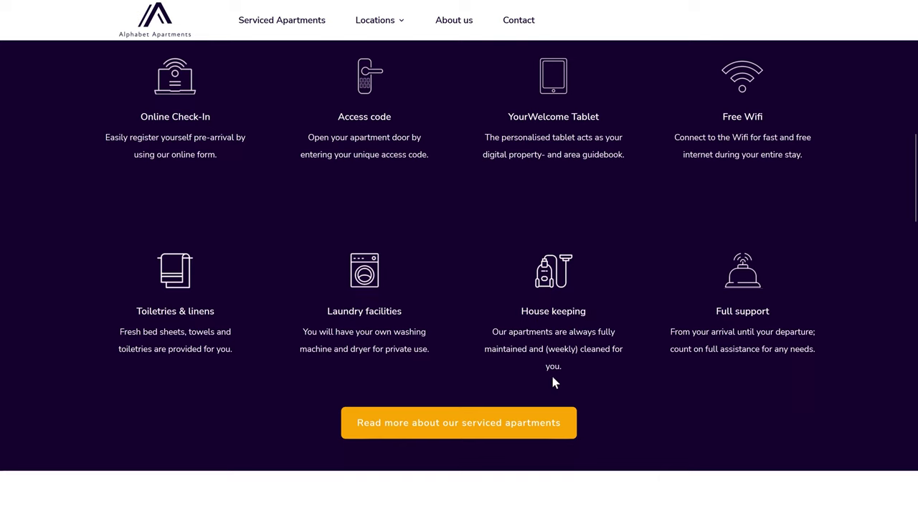
pyautogui.click(405, 432)
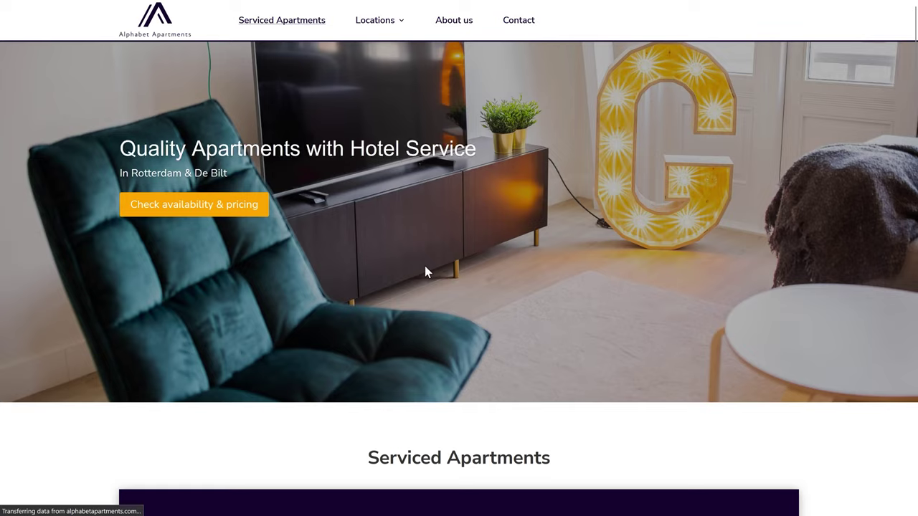
pyautogui.middleClick(653, 154)
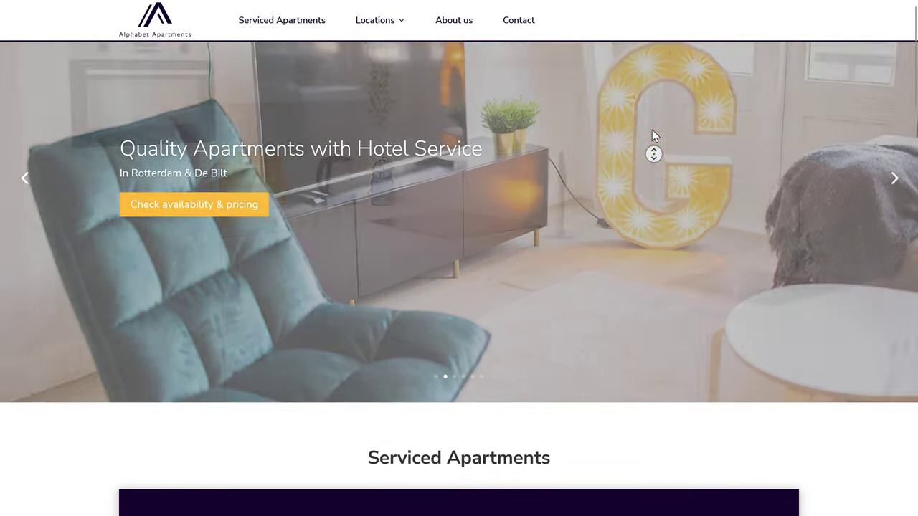
pyautogui.middleClick(652, 130)
# - Switch repeatedly between the homepage and the Serviced Apartments page to test how fast they load
pyautogui.click(159, 34)
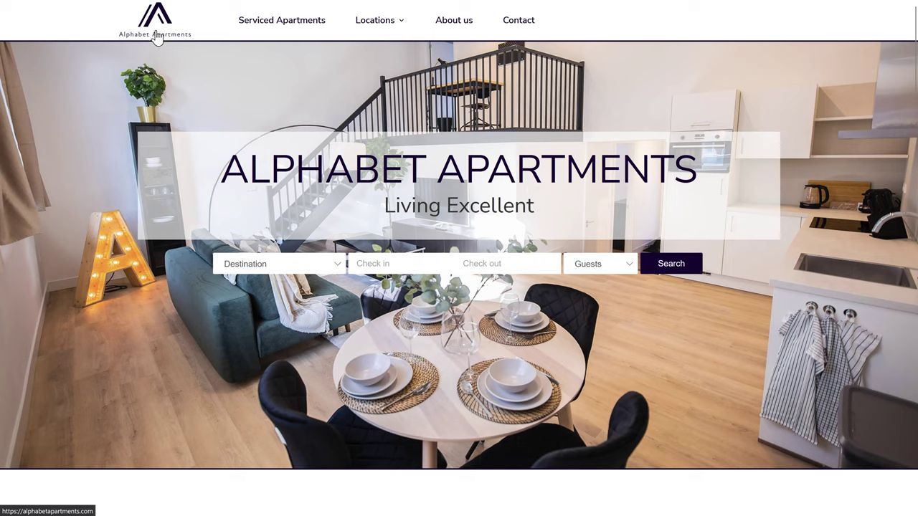
pyautogui.click(276, 21)
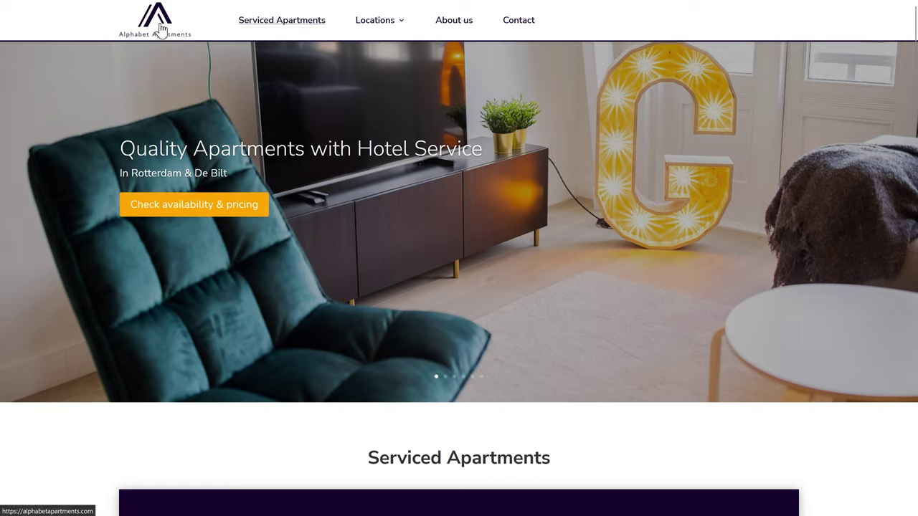
pyautogui.click(162, 30)
pyautogui.click(256, 25)
pyautogui.click(173, 34)
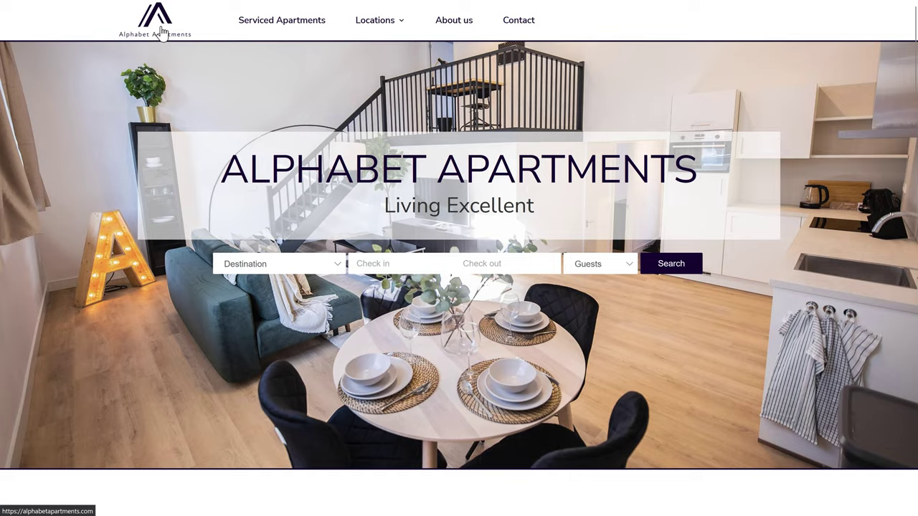
pyautogui.click(263, 29)
pyautogui.click(162, 32)
pyautogui.click(248, 29)
pyautogui.click(161, 30)
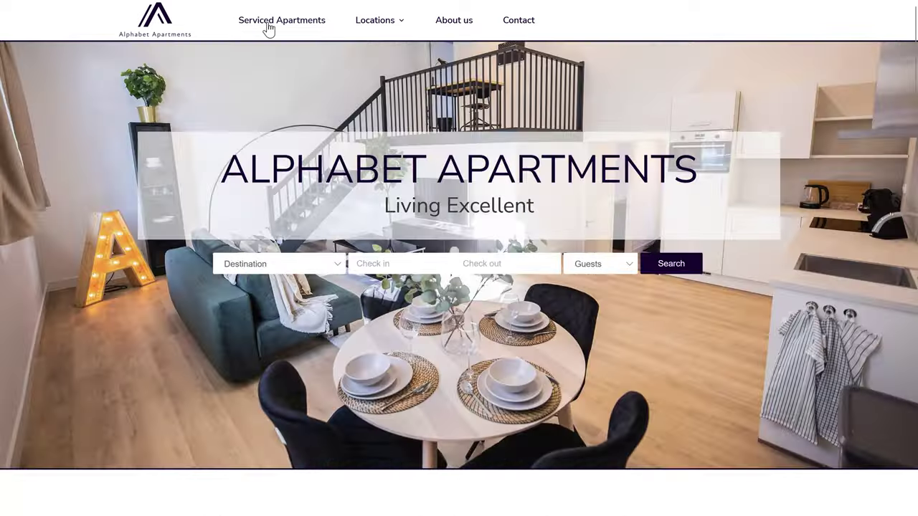
pyautogui.click(268, 29)
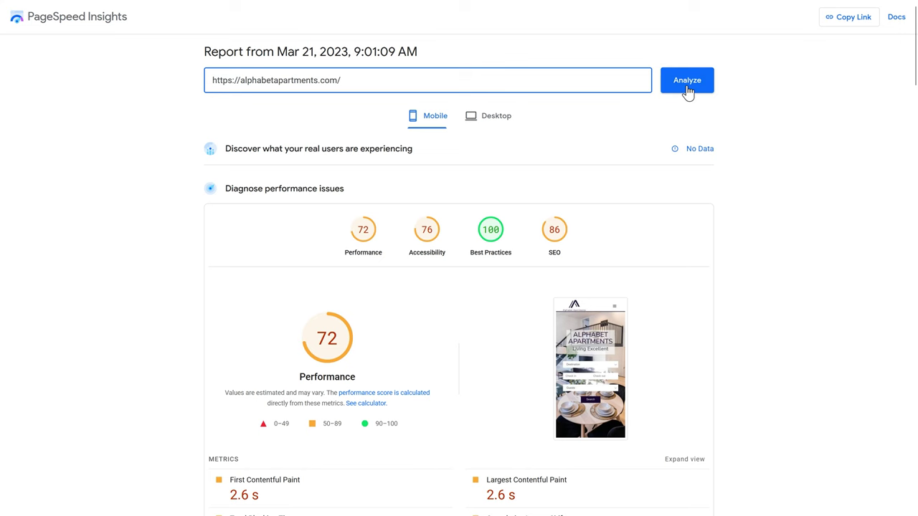
pyautogui.click(687, 81)
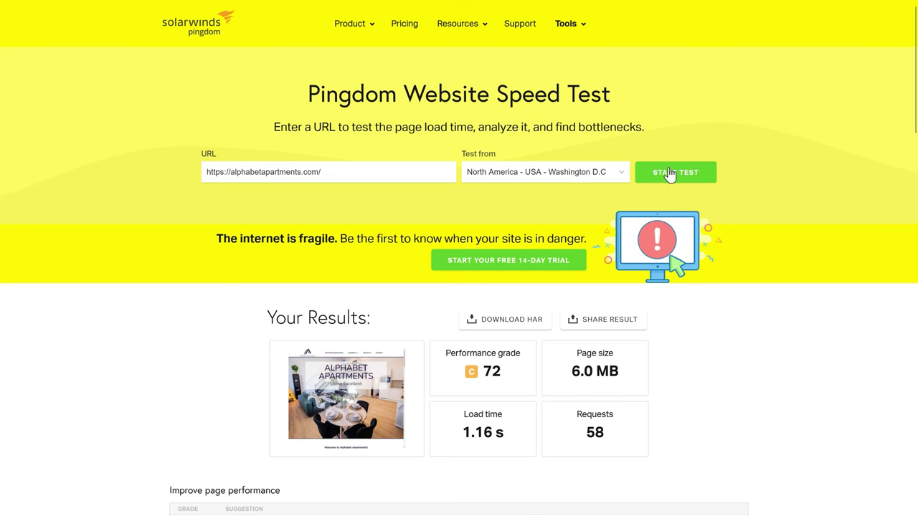
pyautogui.click(676, 177)
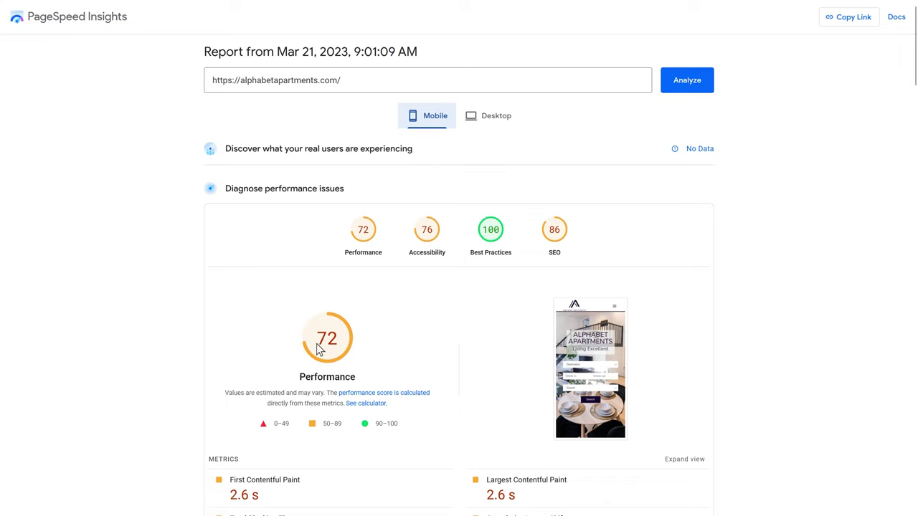
# - Compare the desktop and mobile results in the earlier PageSpeed Insights report from Mar 21, 2023, 9:01:09 AM
pyautogui.click(492, 129)
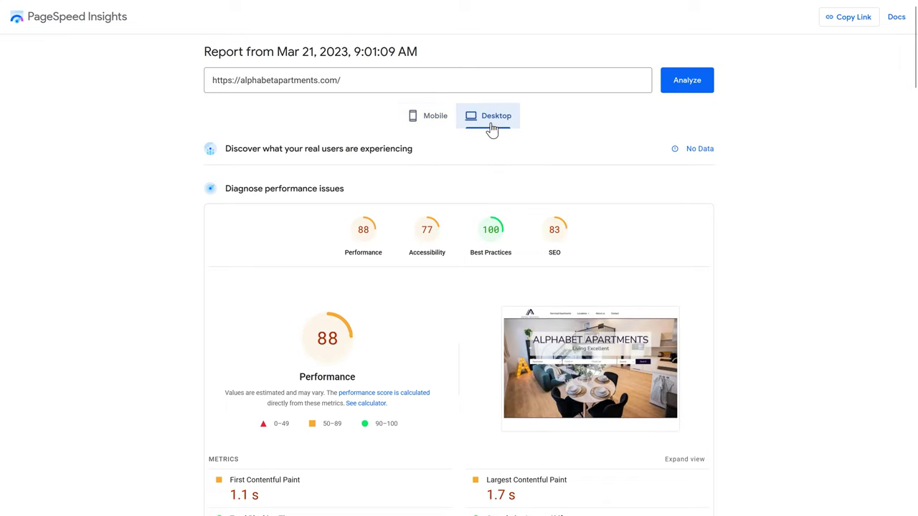
pyautogui.click(421, 129)
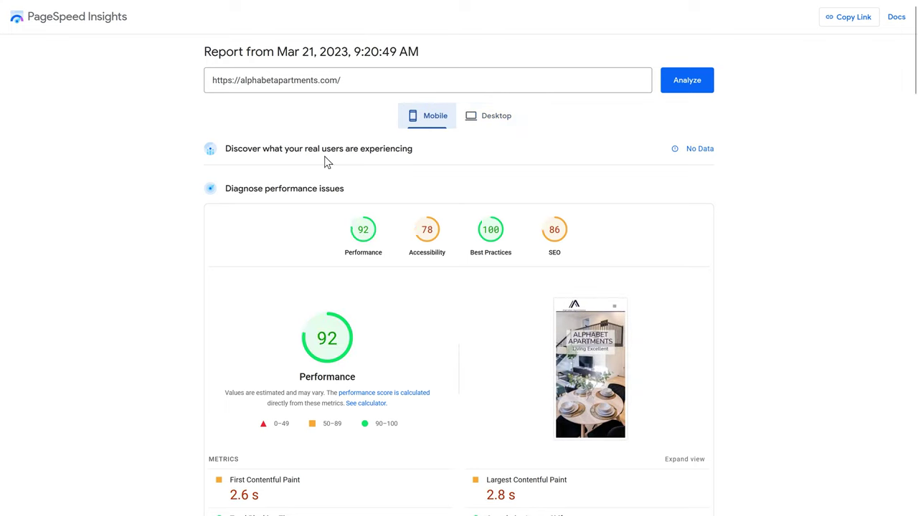
# - Compare the desktop and mobile results in the newer PageSpeed Insights report, including mobile First Contentful Paint and Largest Contentful Paint
pyautogui.click(473, 124)
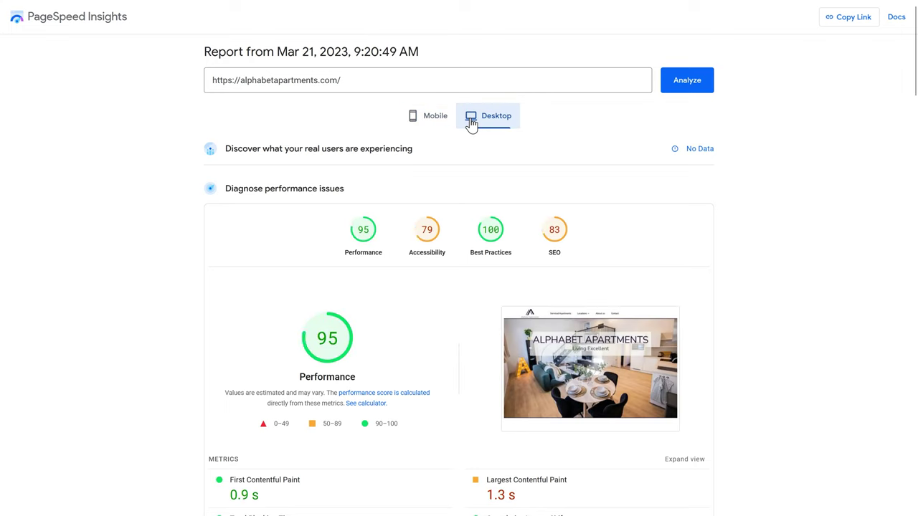
pyautogui.click(438, 127)
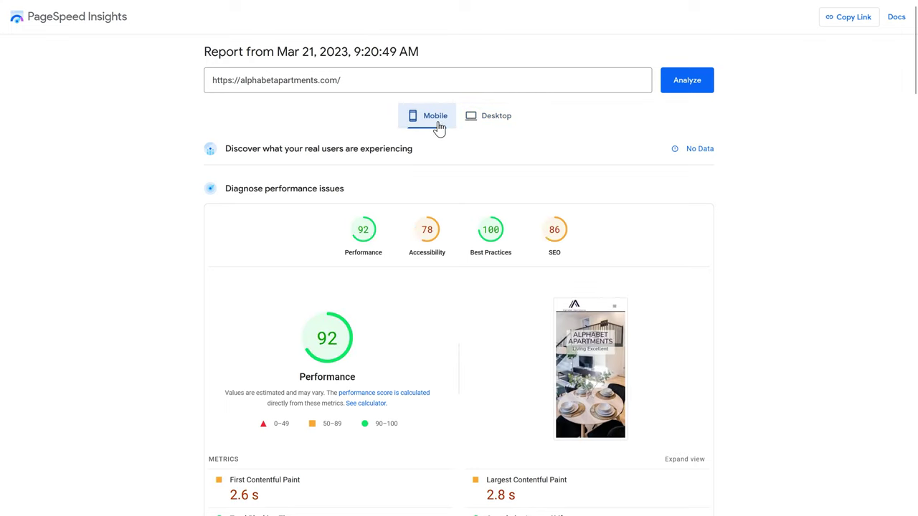
pyautogui.middleClick(579, 147)
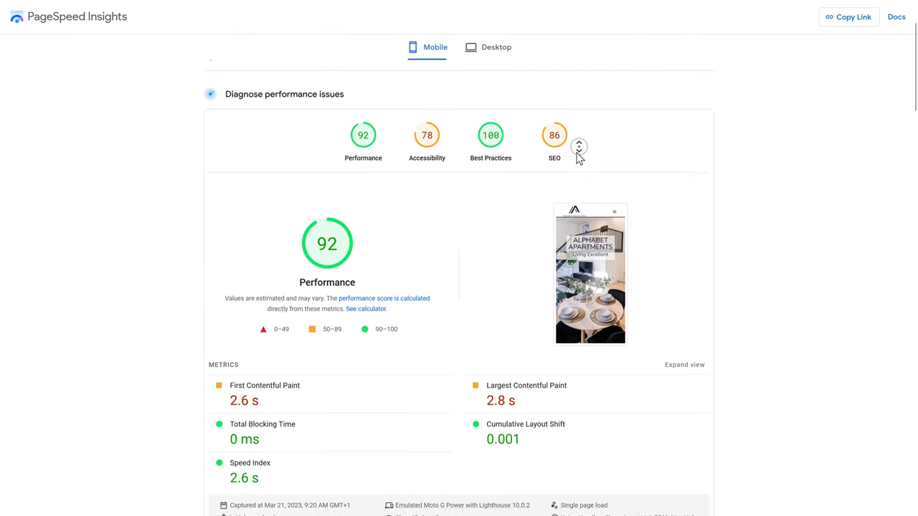
pyautogui.click(428, 251)
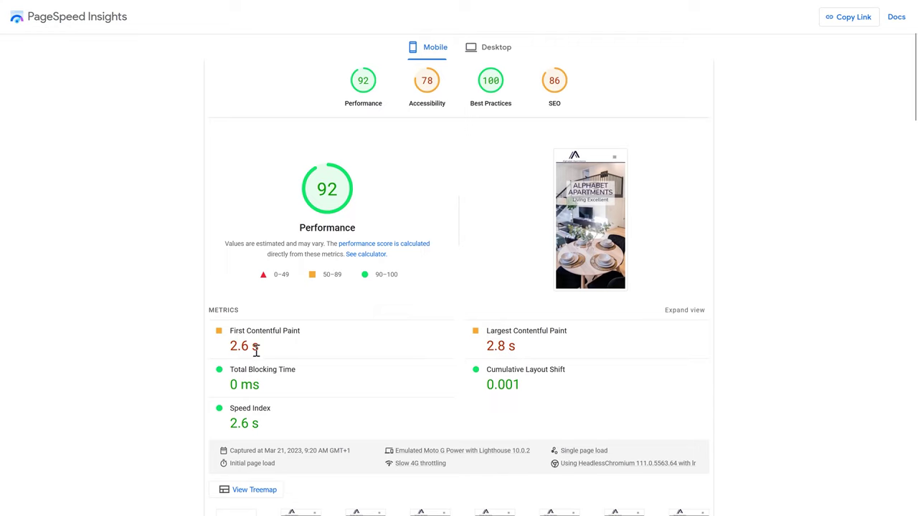
pyautogui.moveTo(261, 353); pyautogui.dragTo(228, 349)
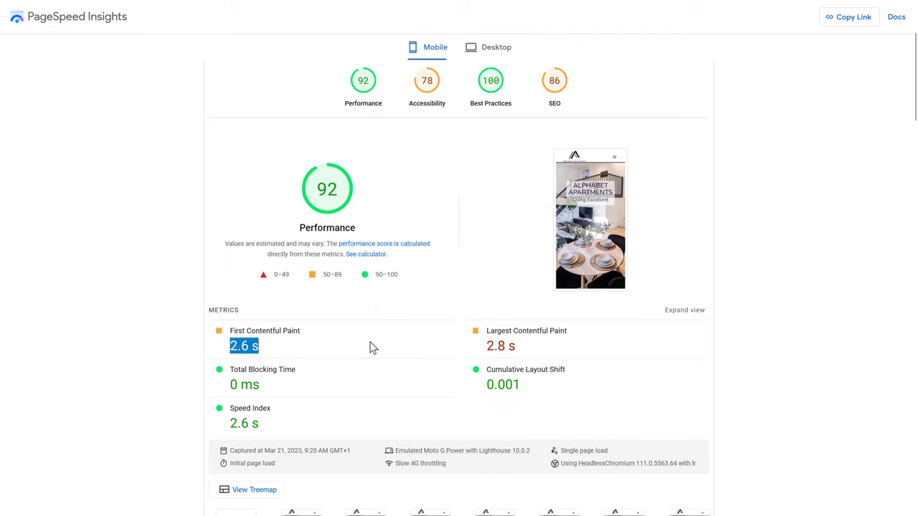
pyautogui.moveTo(486, 344); pyautogui.dragTo(527, 352)
pyautogui.click(540, 353)
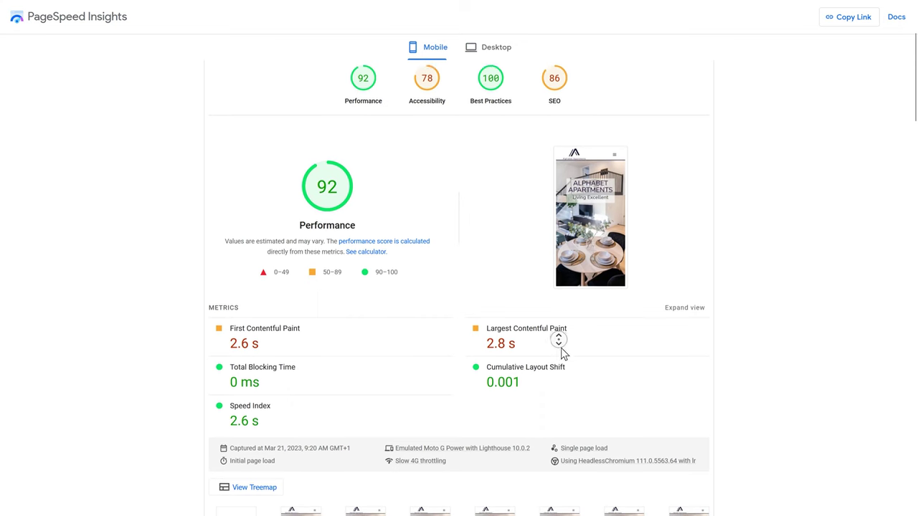
# - Expand the "Serve images in next-gen formats" opportunity in the mobile report and examine its recommendations and listed images
pyautogui.scroll(-4, 559, 348)
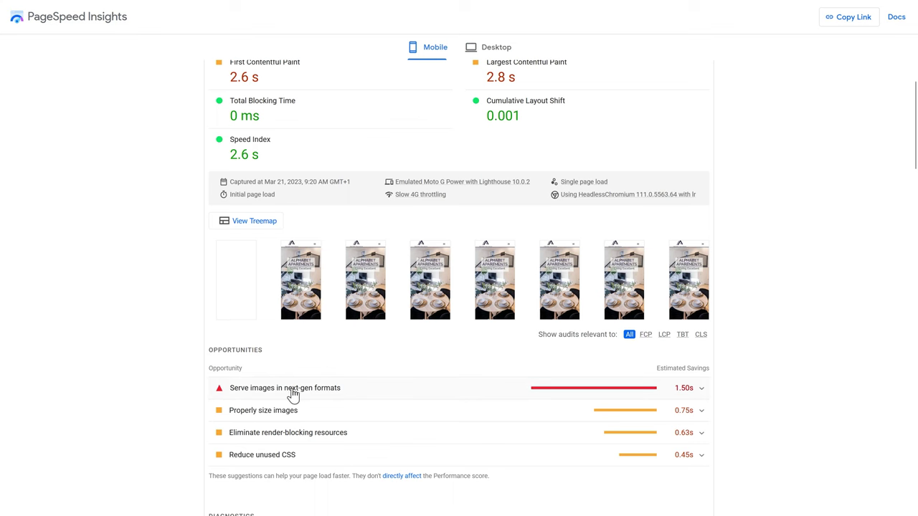
pyautogui.click(379, 395)
pyautogui.middleClick(415, 346)
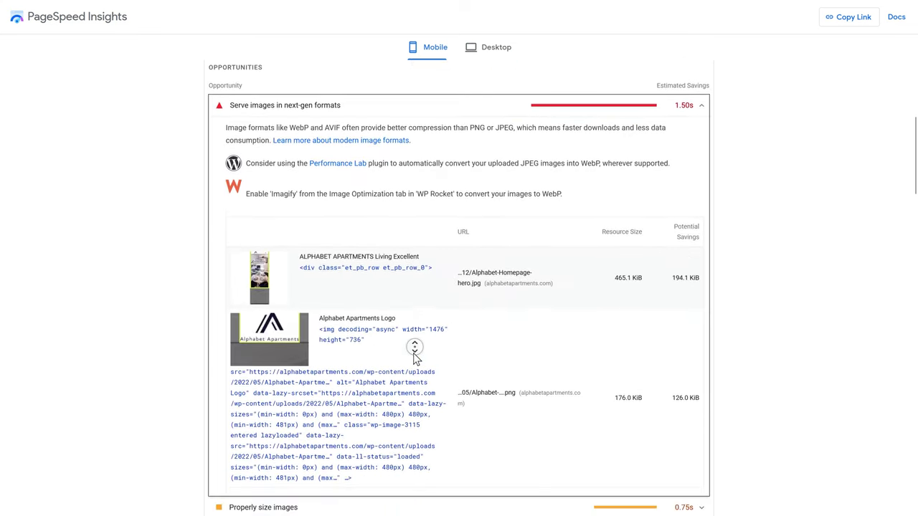
pyautogui.click(465, 355)
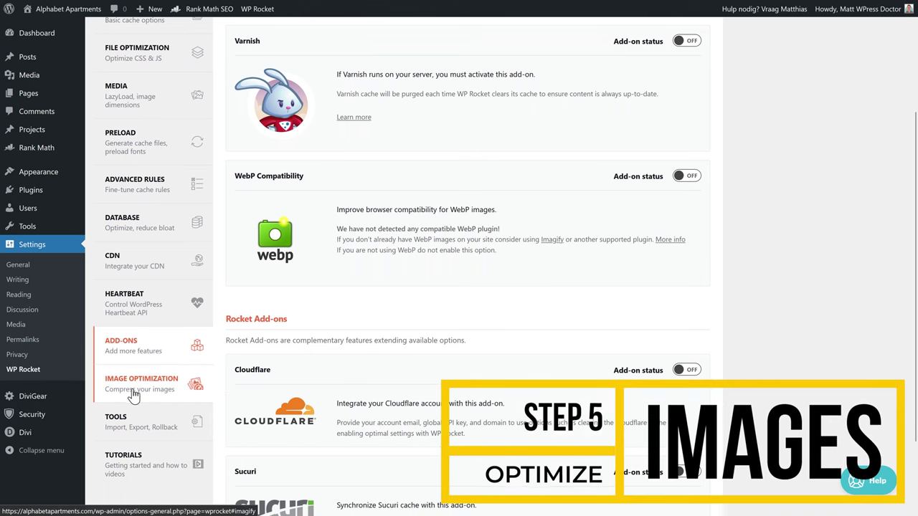
# - Install Imagify from WP Rocket's Image Optimization section and sign up for a free Imagify account with the account email
pyautogui.click(101, 392)
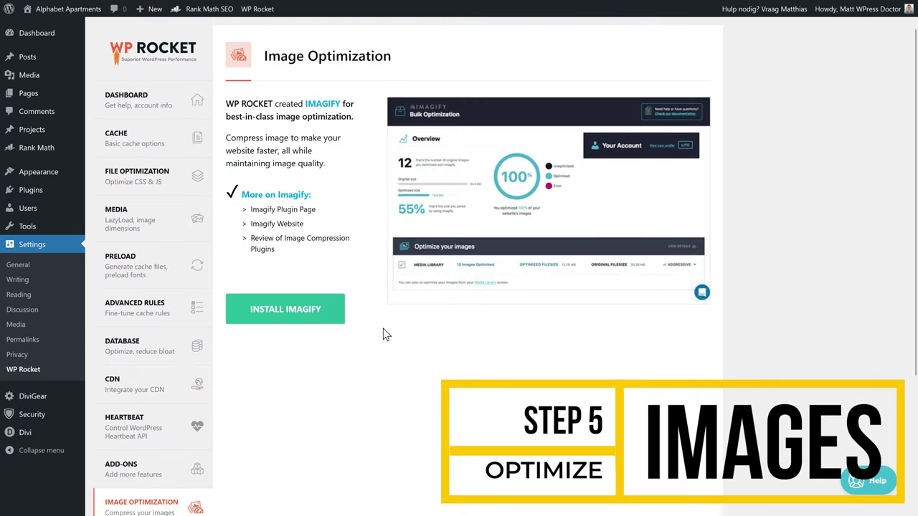
pyautogui.click(310, 323)
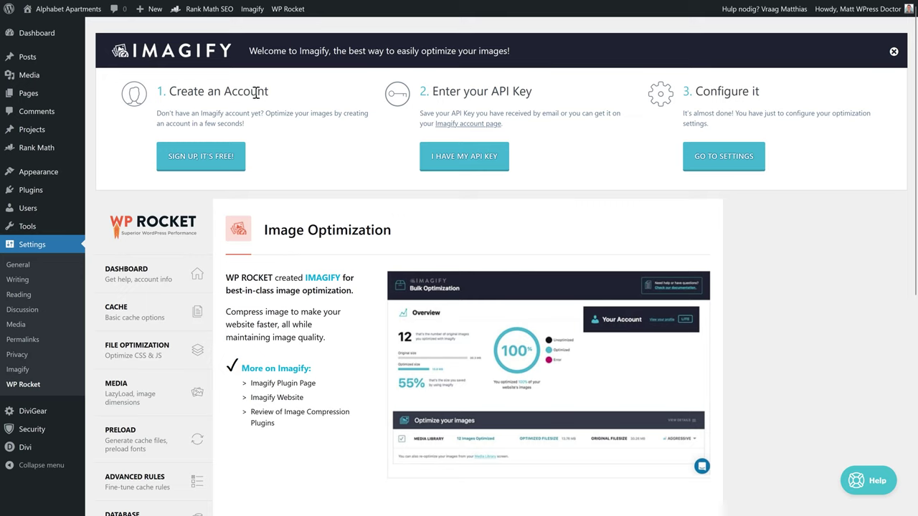
pyautogui.click(201, 167)
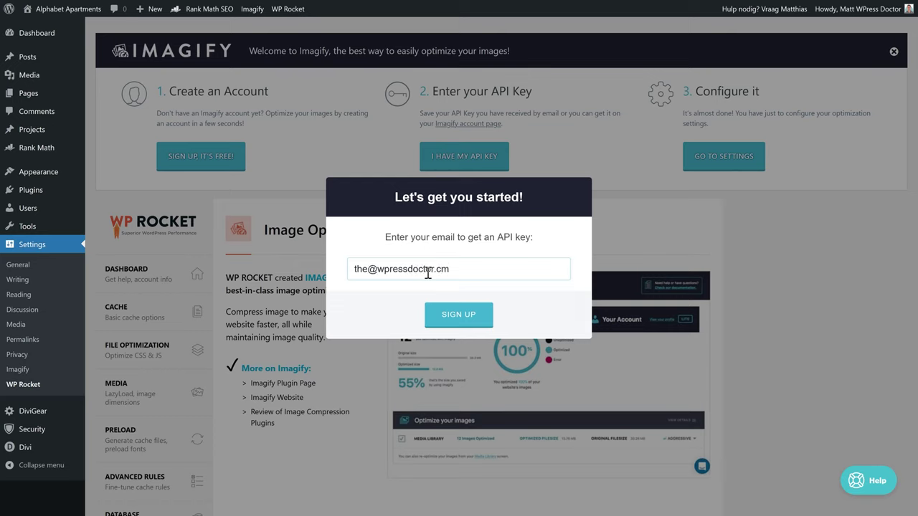
pyautogui.click(458, 319)
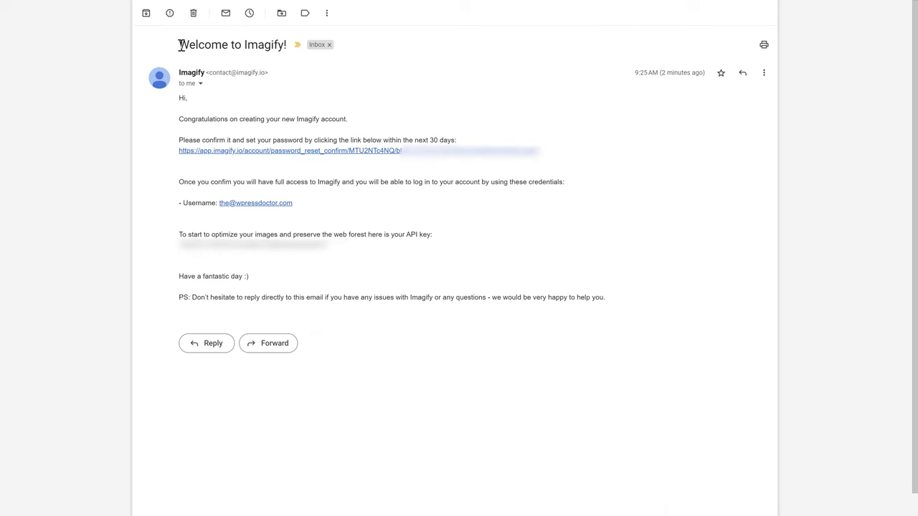
# - Confirm the Imagify account through the link in the welcome email, set the account password and continue to sign-in
pyautogui.moveTo(180, 44); pyautogui.dragTo(285, 45)
pyautogui.click(286, 45)
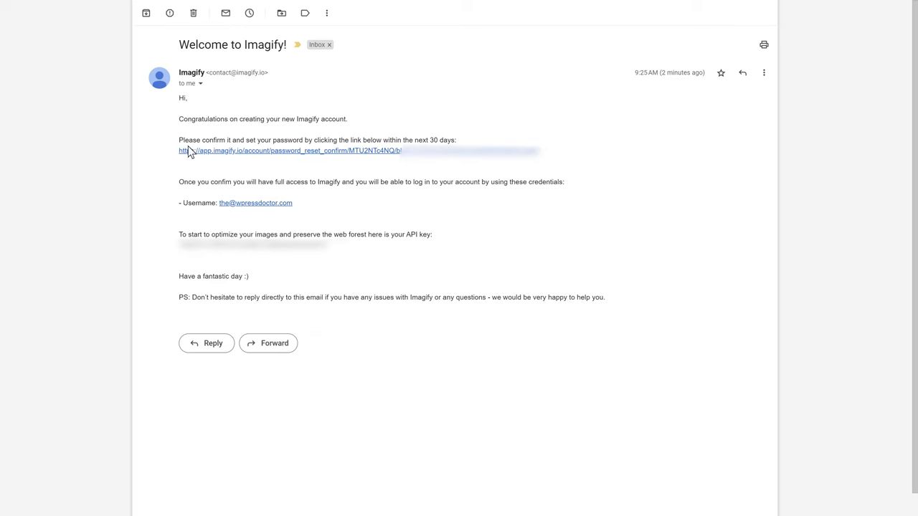
pyautogui.click(254, 157)
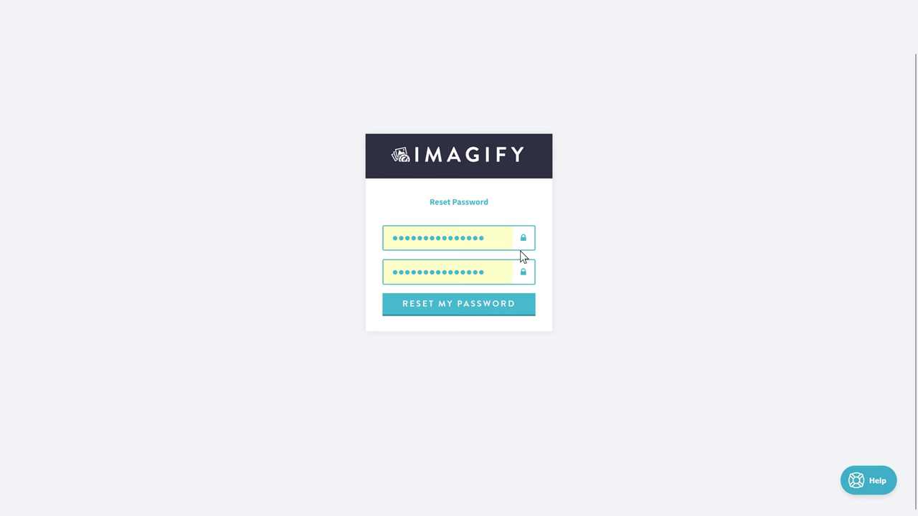
pyautogui.click(447, 310)
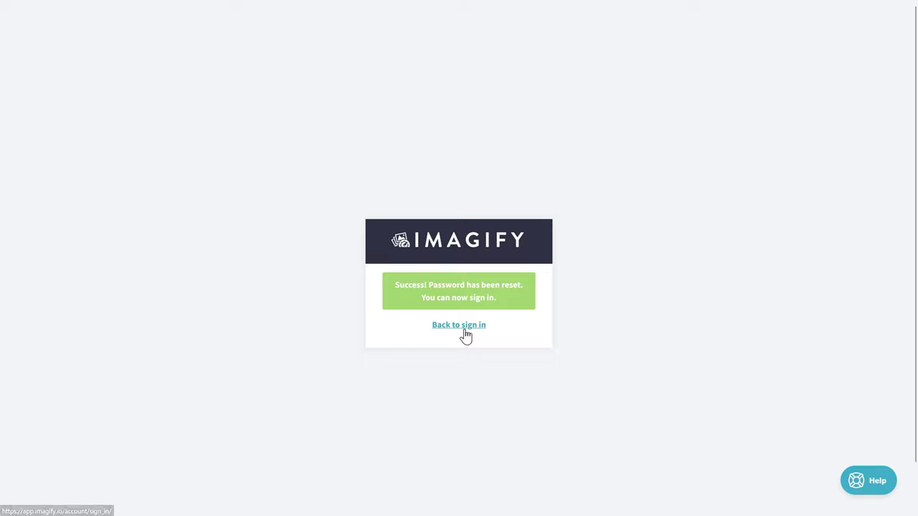
pyautogui.click(465, 328)
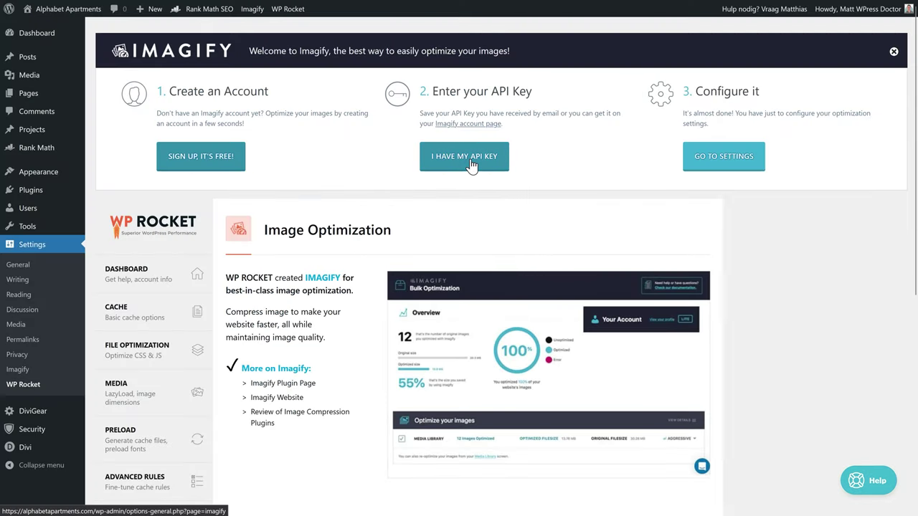
# - Copy the API key from the Imagify welcome email and paste it into the WordPress connection dialog to connect Imagify
pyautogui.click(469, 162)
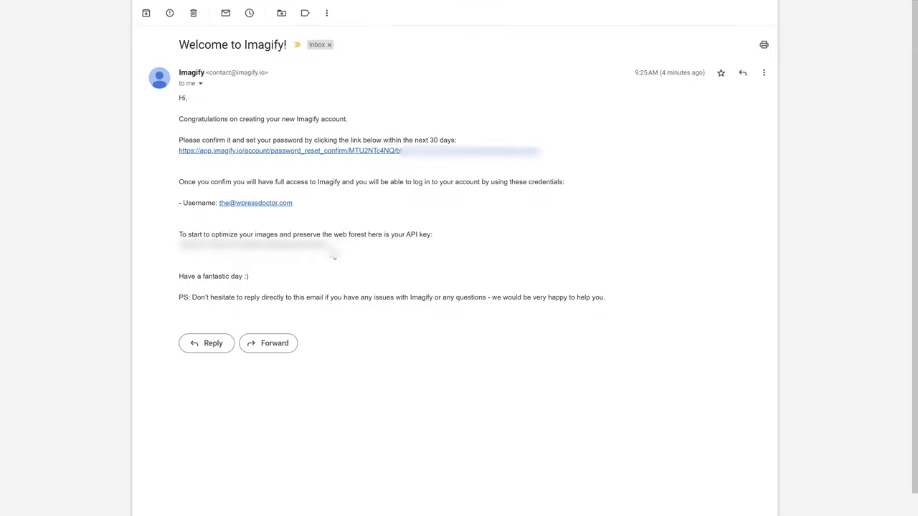
pyautogui.moveTo(337, 256); pyautogui.dragTo(182, 255)
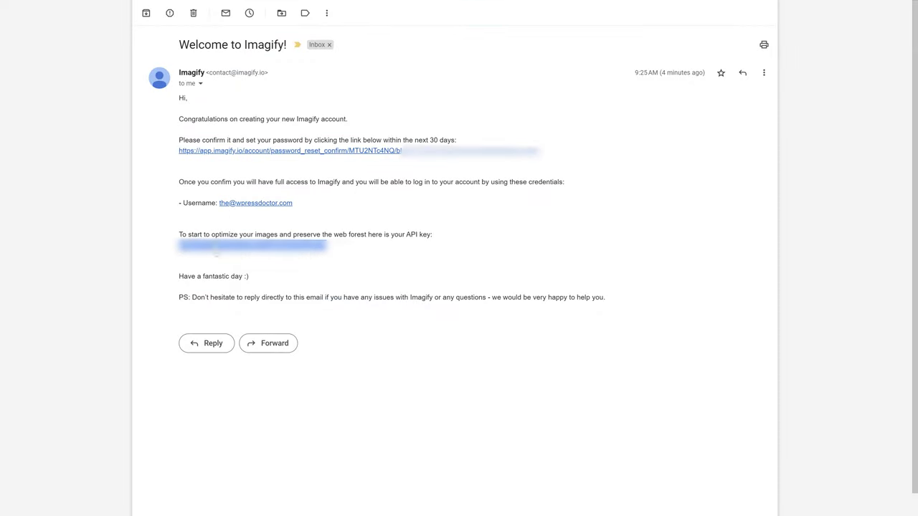
pyautogui.rightClick(212, 247)
pyautogui.click(248, 258)
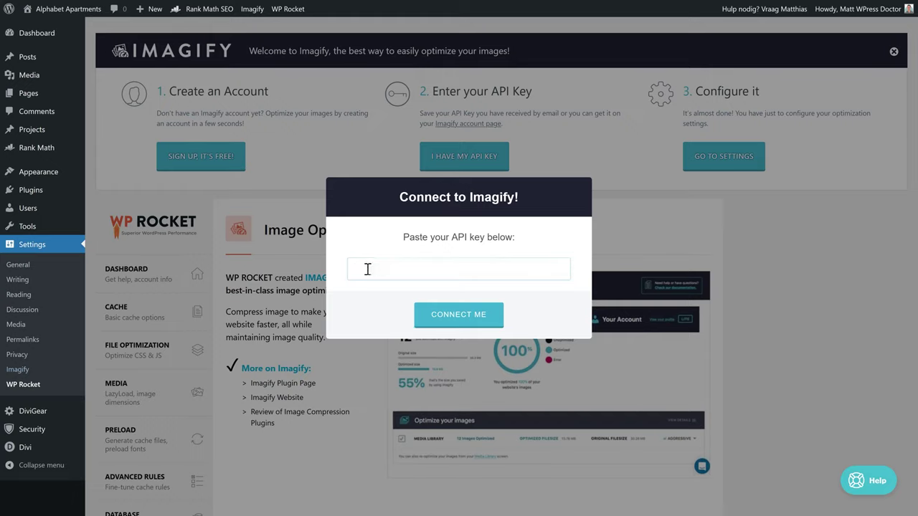
pyautogui.rightClick(366, 271)
pyautogui.click(390, 347)
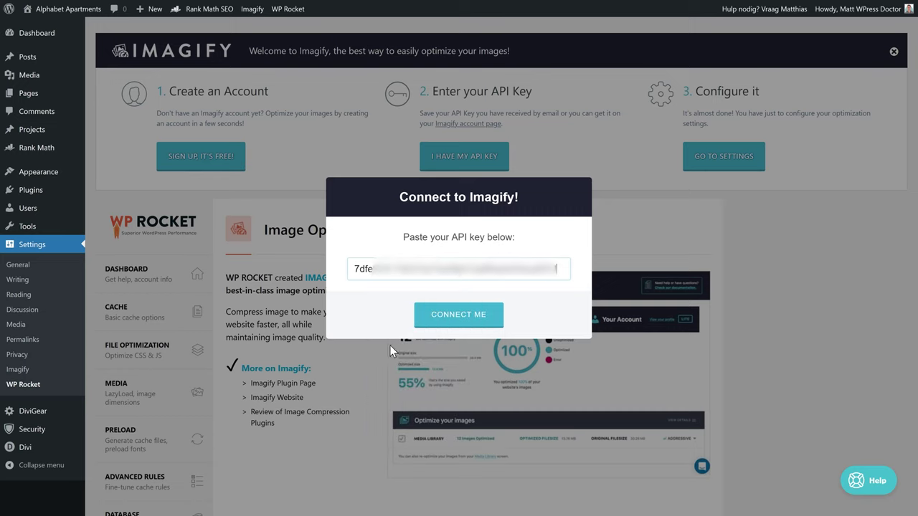
pyautogui.click(471, 318)
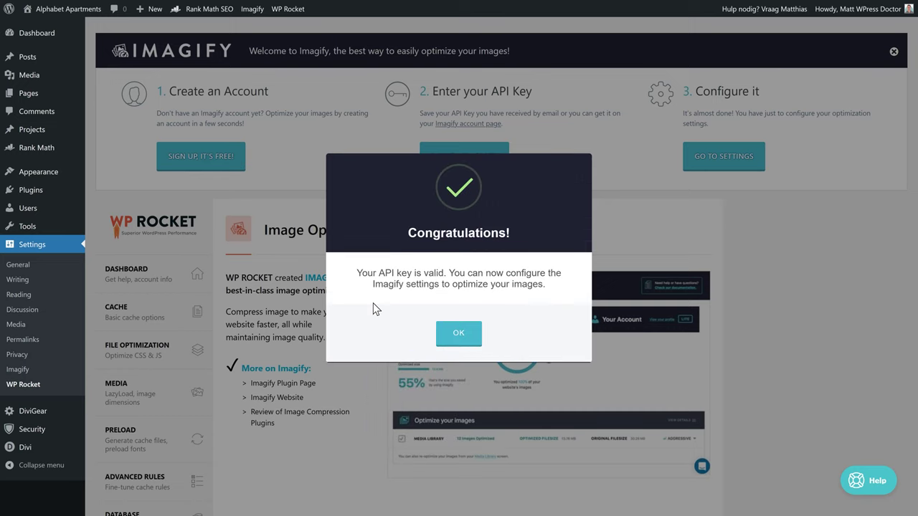
pyautogui.click(461, 337)
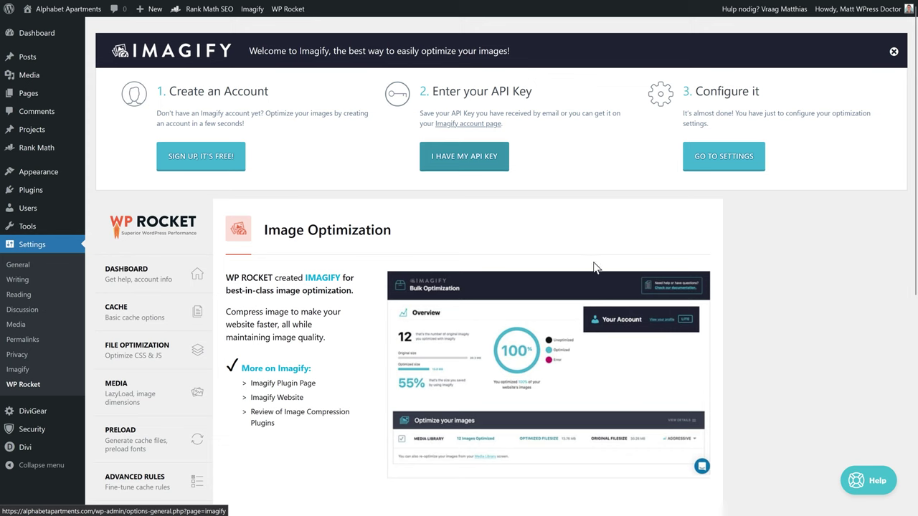
# - Enable displaying images in WebP format on the site in the Imagify settings, using the preferred <picture> tags method
pyautogui.click(732, 167)
pyautogui.middleClick(485, 119)
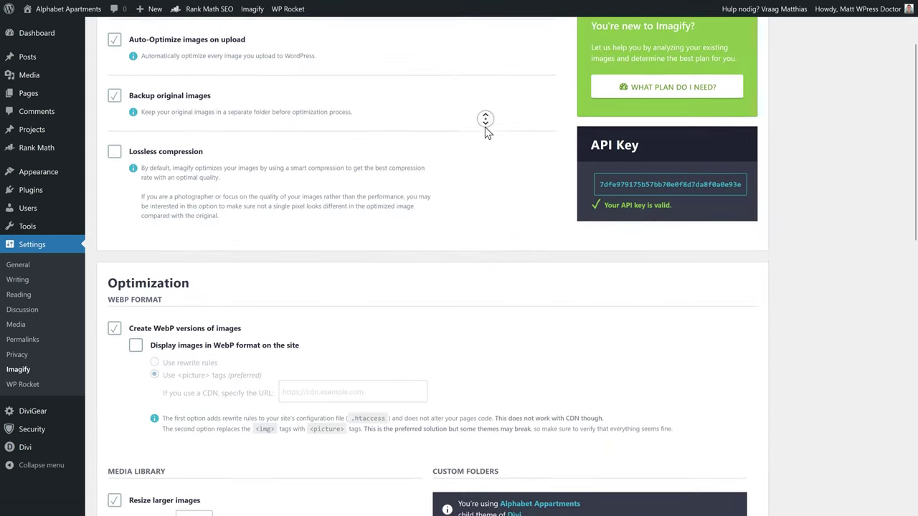
pyautogui.middleClick(486, 129)
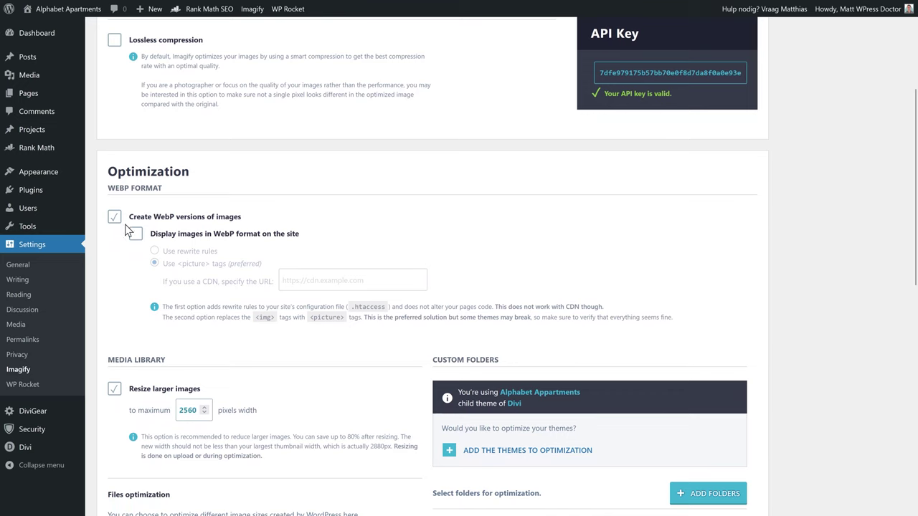
pyautogui.moveTo(107, 188); pyautogui.dragTo(165, 194)
pyautogui.click(166, 195)
pyautogui.middleClick(367, 188)
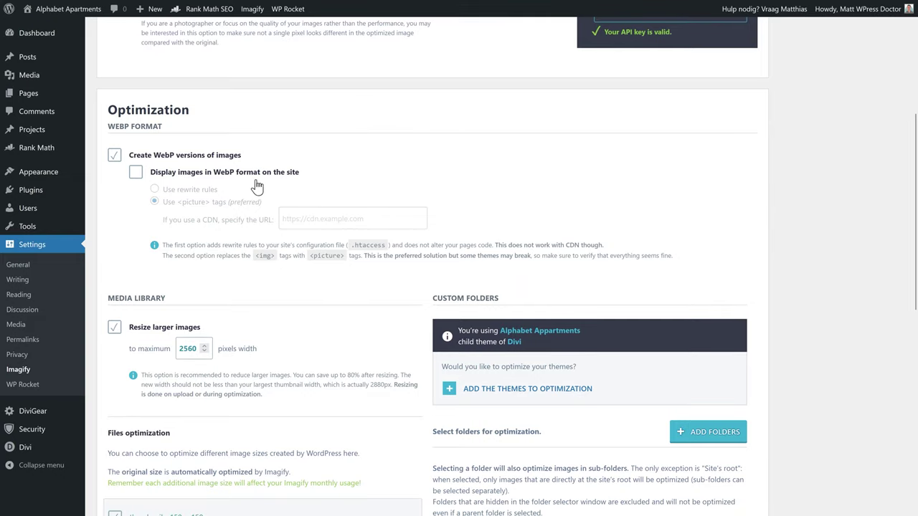
pyautogui.click(136, 175)
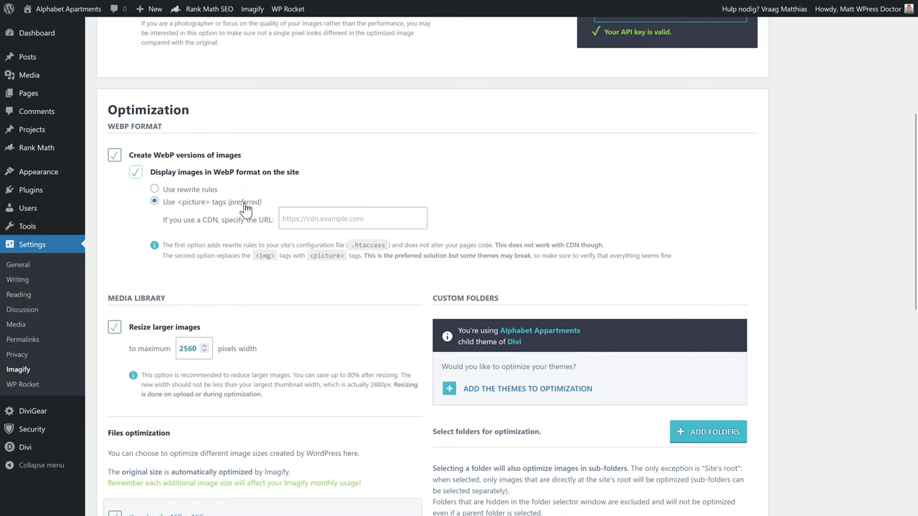
# - Set the maximum width for resizing larger images to 2880 pixels, save the Imagify settings and go to the bulk optimizer
pyautogui.middleClick(492, 215)
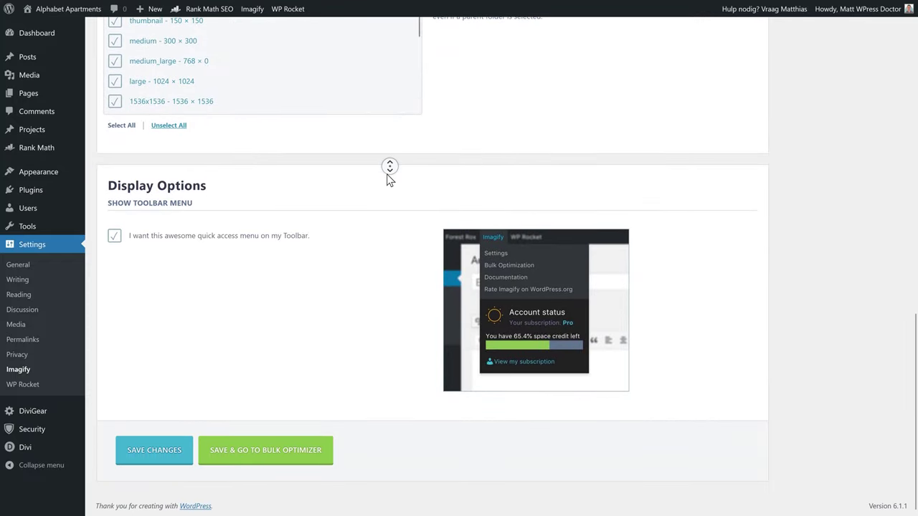
pyautogui.click(272, 453)
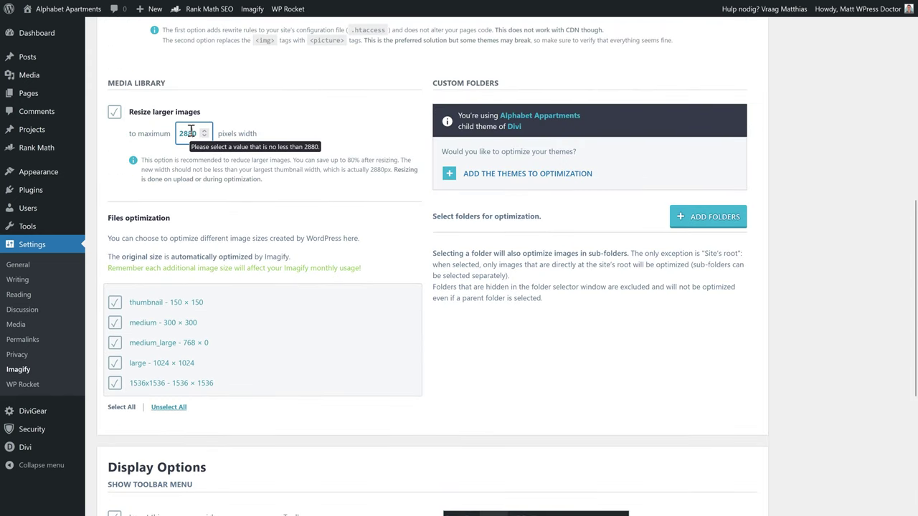
pyautogui.scroll(-4, 337, 173)
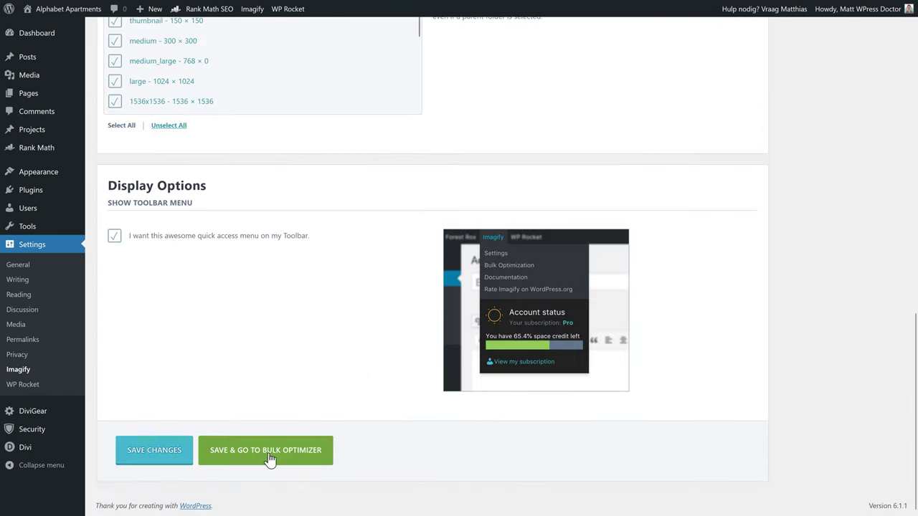
pyautogui.click(269, 459)
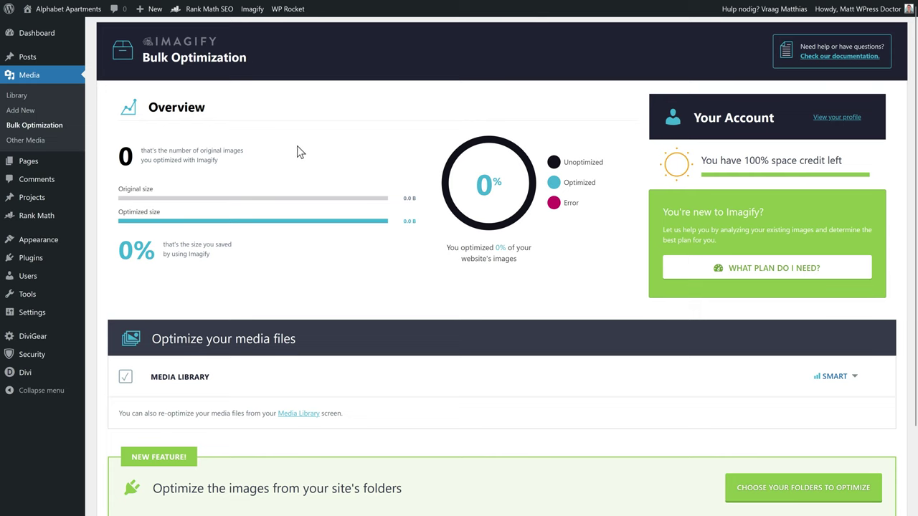
# - Check the remaining Imagify space credit and the number of media library items, dismissing the Imagify notice, and return to Bulk Optimization
pyautogui.middleClick(402, 122)
pyautogui.moveTo(744, 129); pyautogui.dragTo(844, 132)
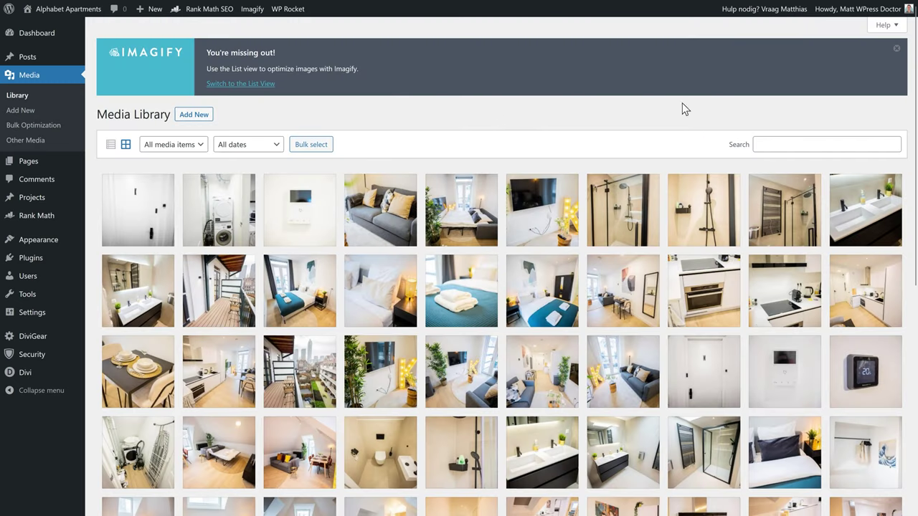
pyautogui.click(896, 49)
pyautogui.middleClick(728, 57)
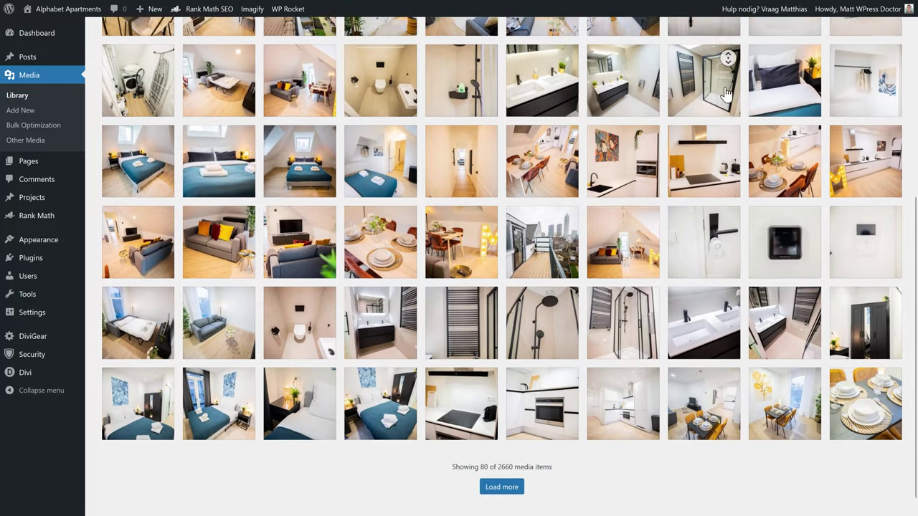
pyautogui.click(727, 99)
pyautogui.moveTo(498, 447); pyautogui.dragTo(510, 447)
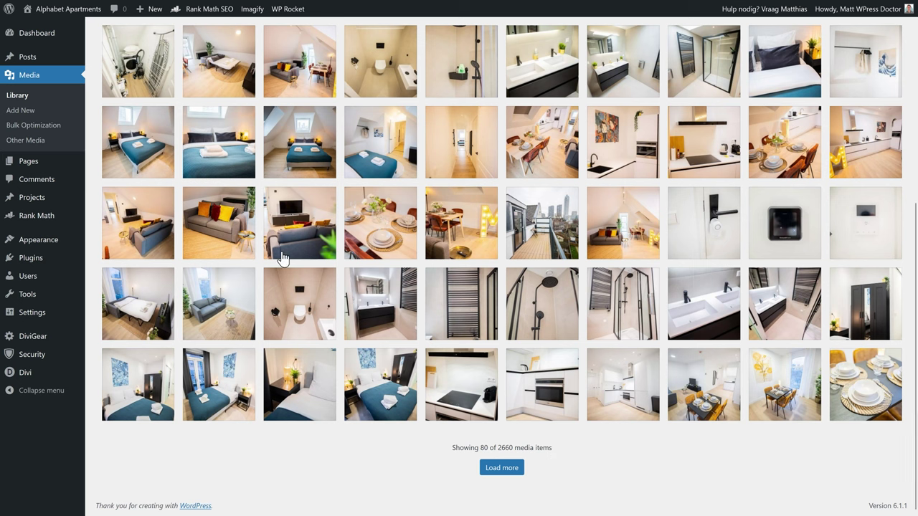
pyautogui.click(38, 125)
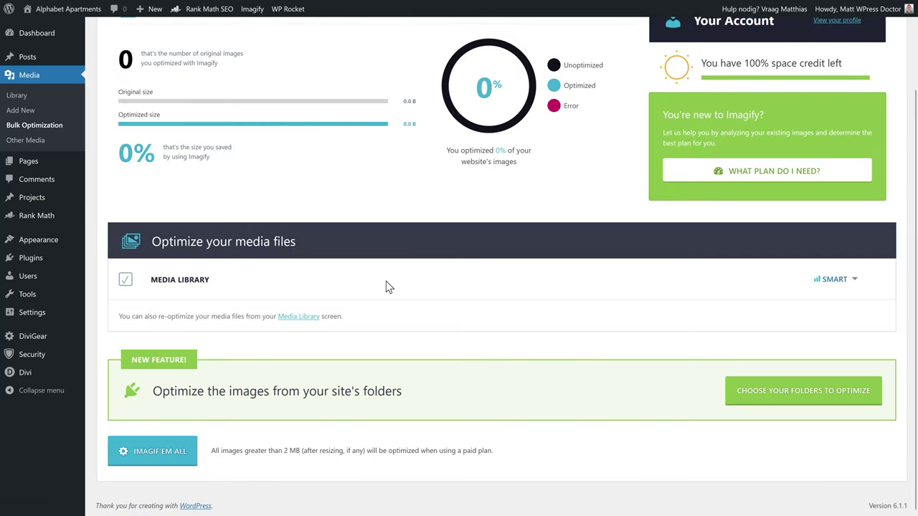
# - Run the bulk optimization of the media library with the Smart compression level and dismiss the credit notice
pyautogui.click(835, 283)
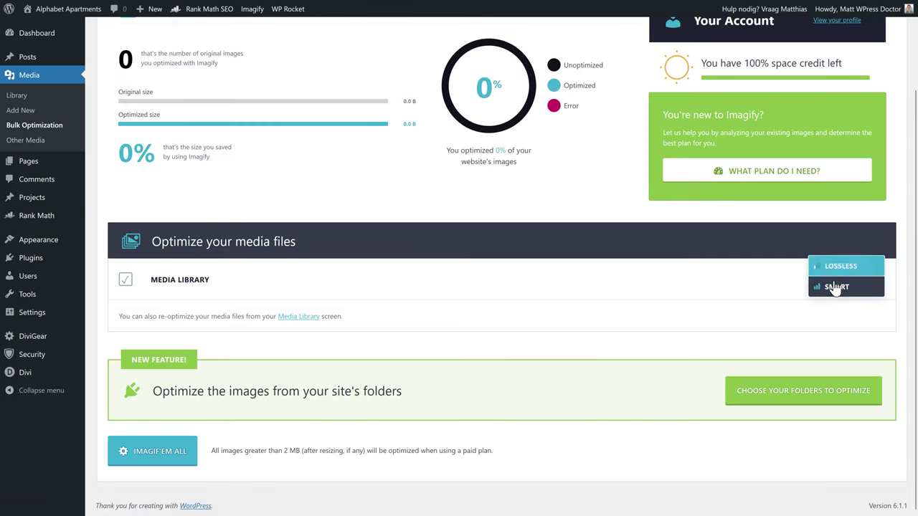
pyautogui.click(836, 288)
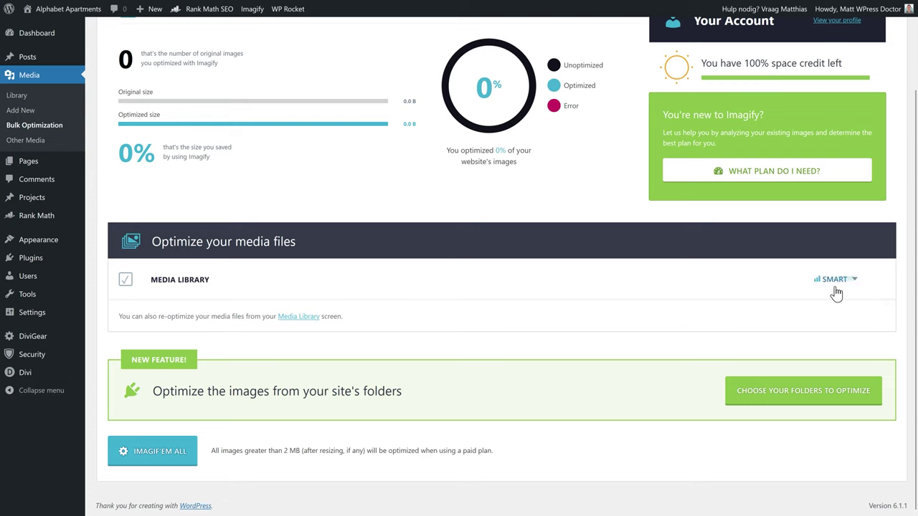
pyautogui.click(154, 458)
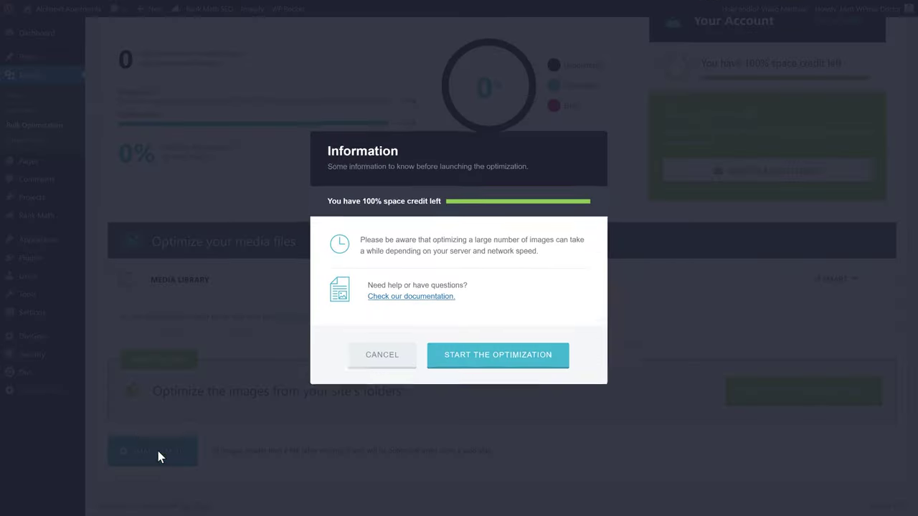
pyautogui.click(492, 358)
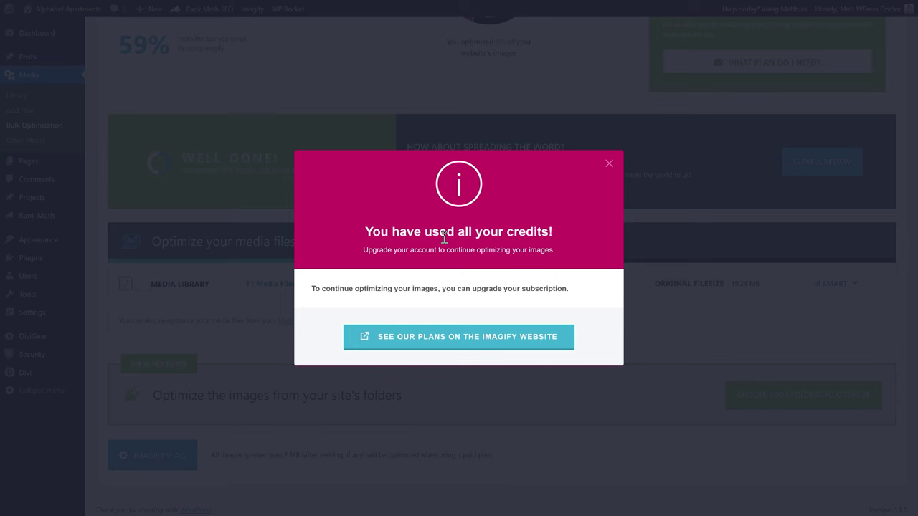
pyautogui.click(608, 165)
# - Open the Imagify subscription plans from Bulk Optimization and review the monthly plans, including the Infinite plan's quota and price
pyautogui.scroll(4, 450, 140)
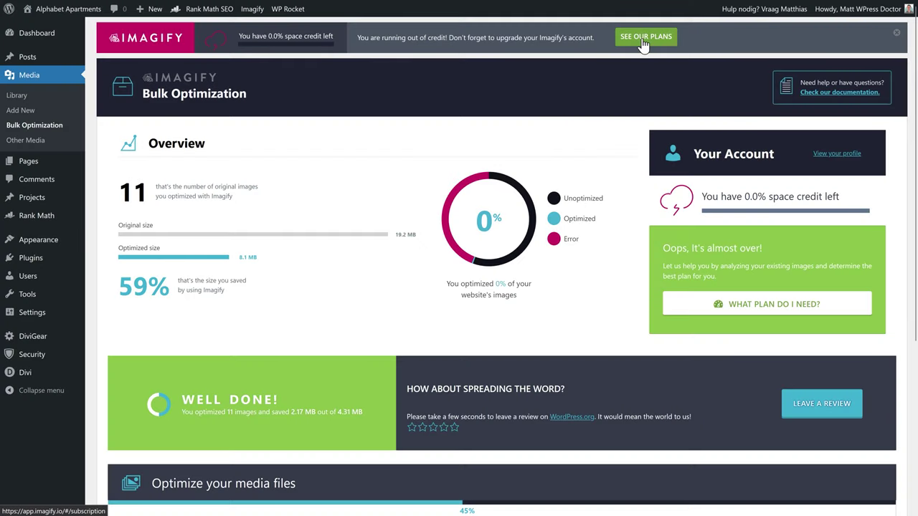
pyautogui.click(643, 40)
pyautogui.scroll(-3, 437, 209)
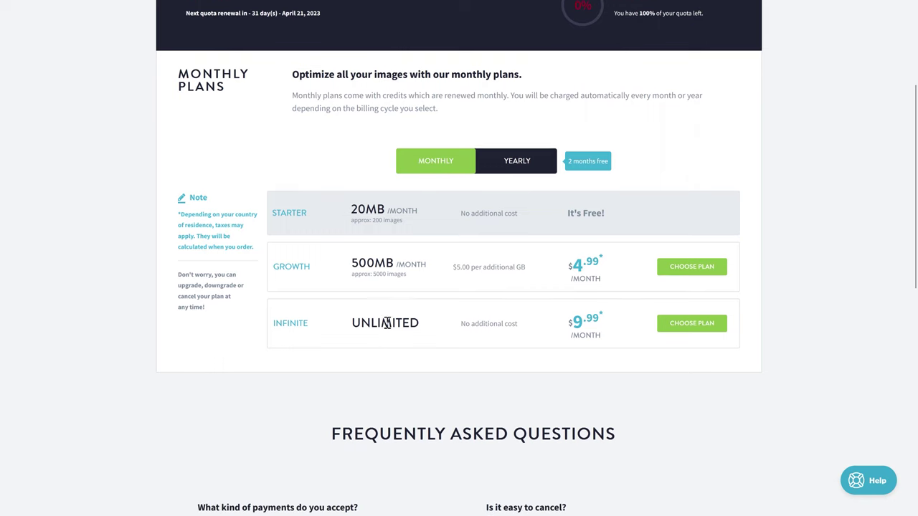
pyautogui.scroll(1, 690, 235)
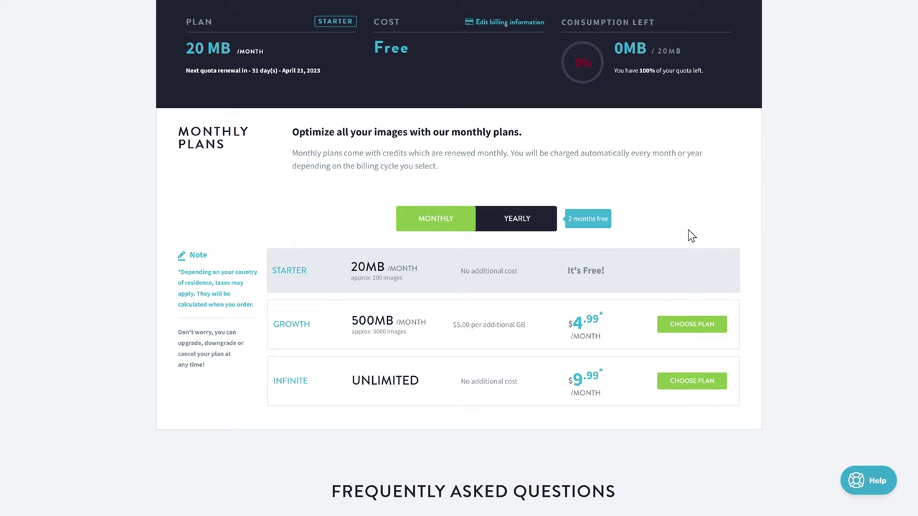
pyautogui.moveTo(277, 382); pyautogui.dragTo(620, 386)
pyautogui.click(619, 386)
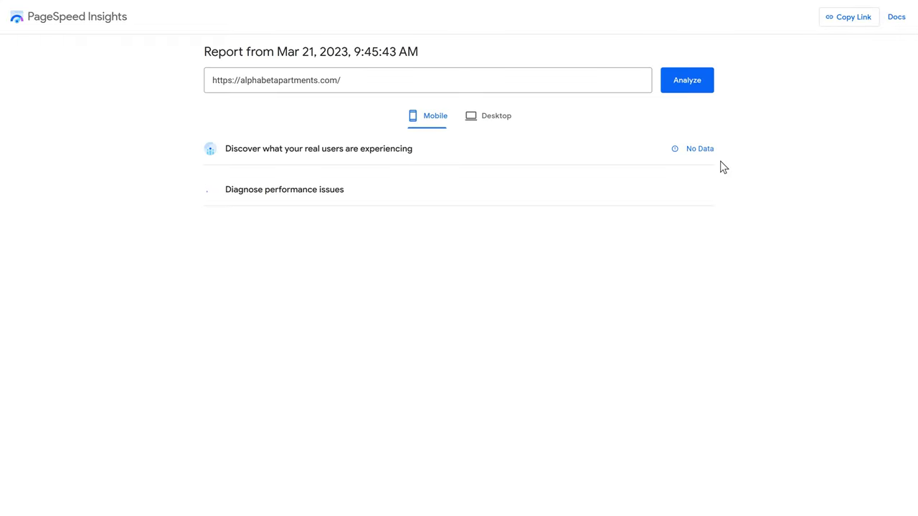
# - Compare the mobile and desktop performance results for alphabetapartments.com in PageSpeed Insights
pyautogui.click(416, 122)
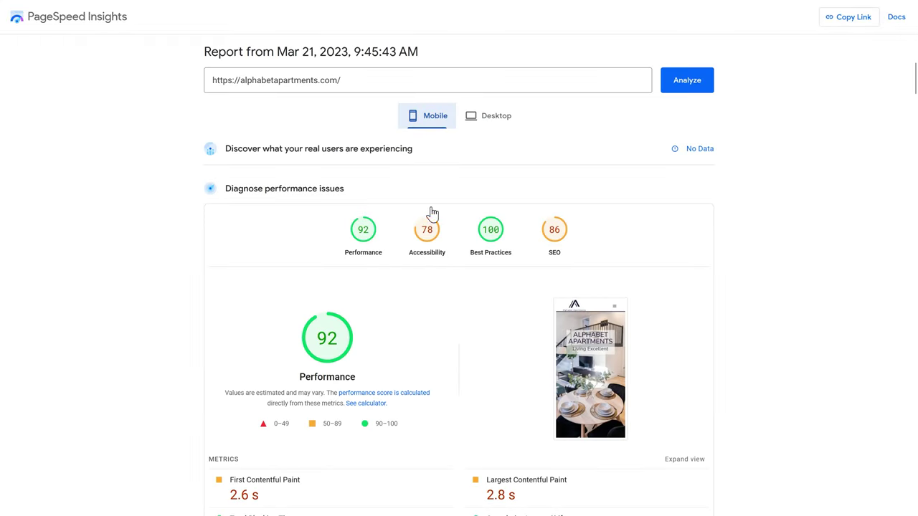
pyautogui.click(486, 120)
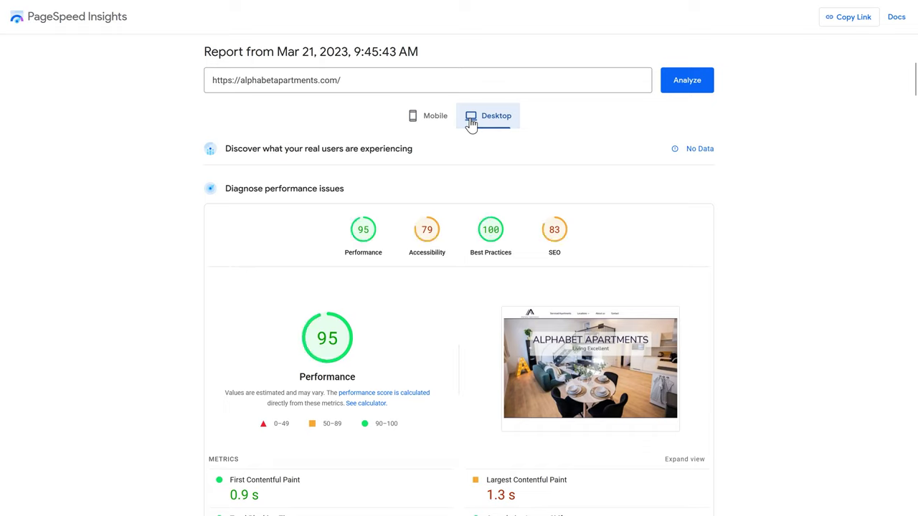
pyautogui.click(438, 122)
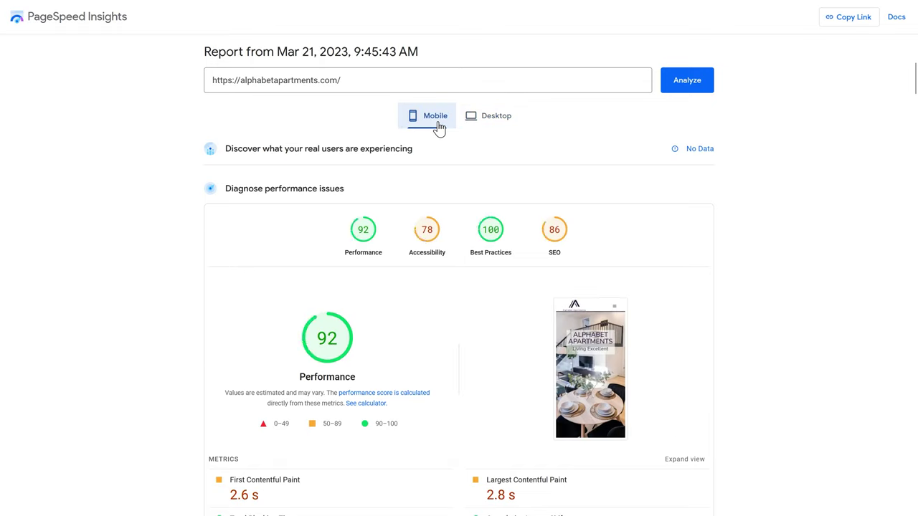